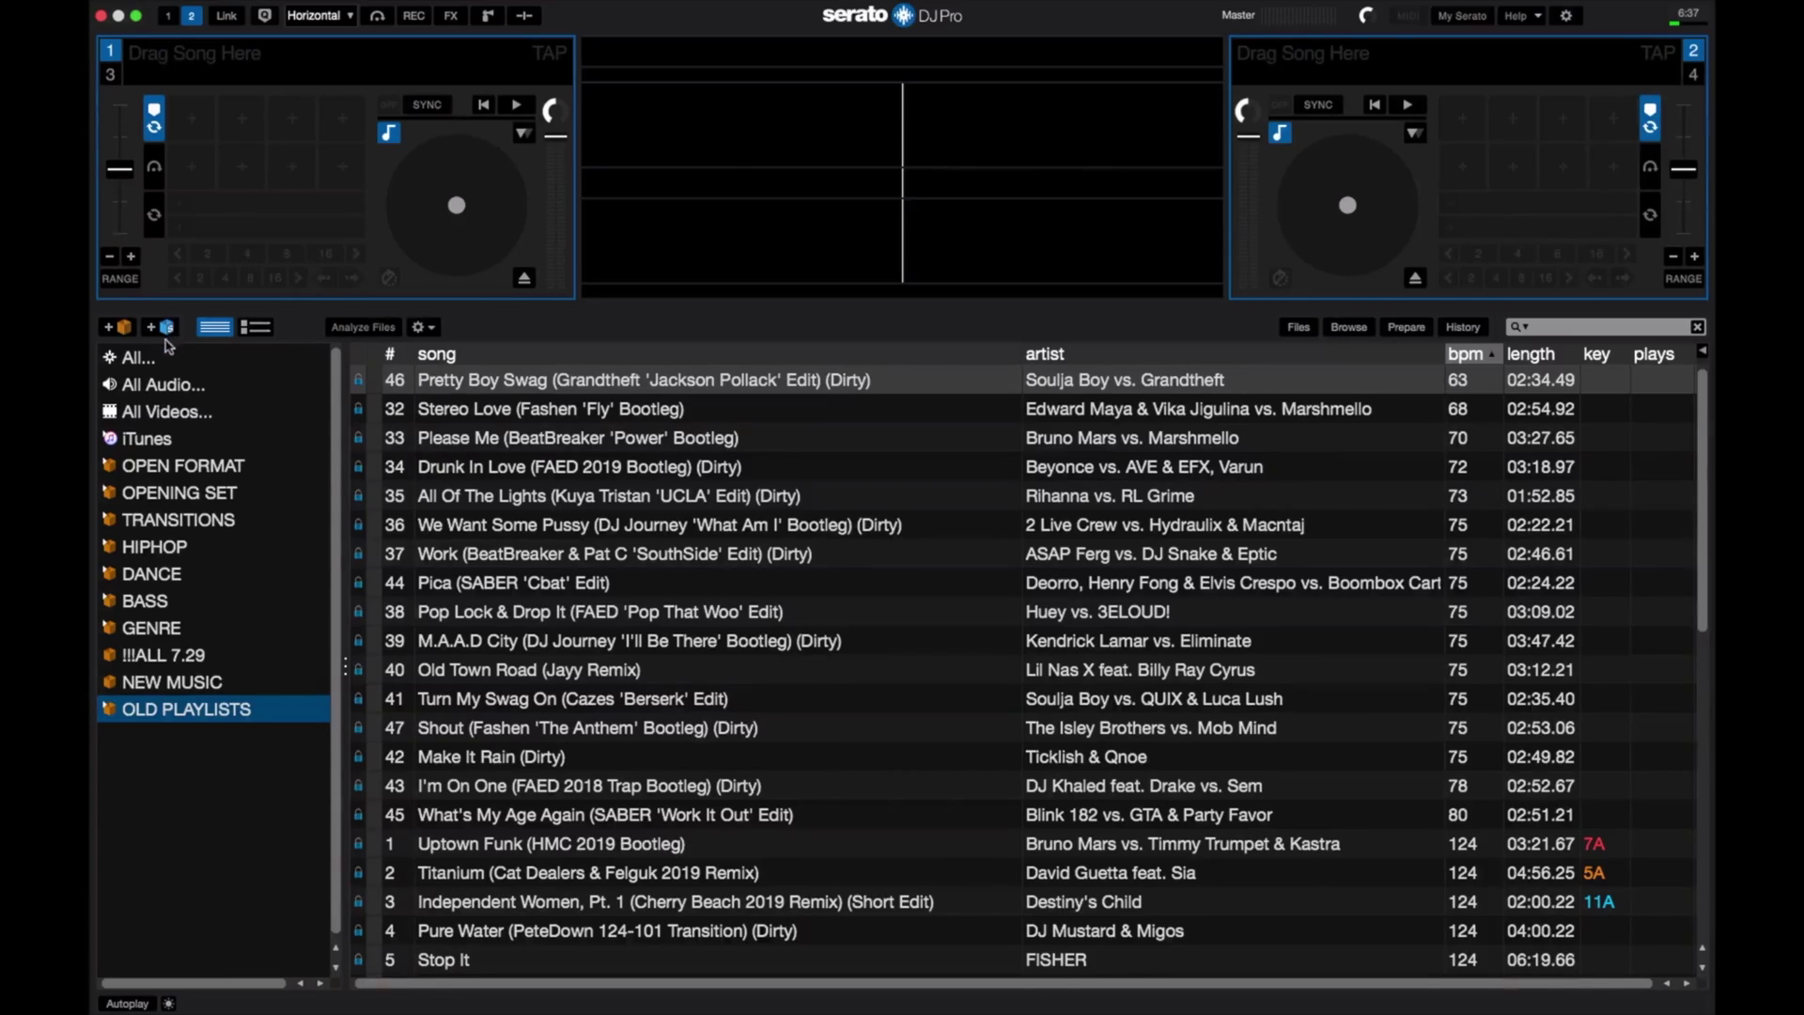
- Start a new smart crate with a rule for songs added after 5/1/19
{"action": "left_click", "coordinate": [167, 328]}
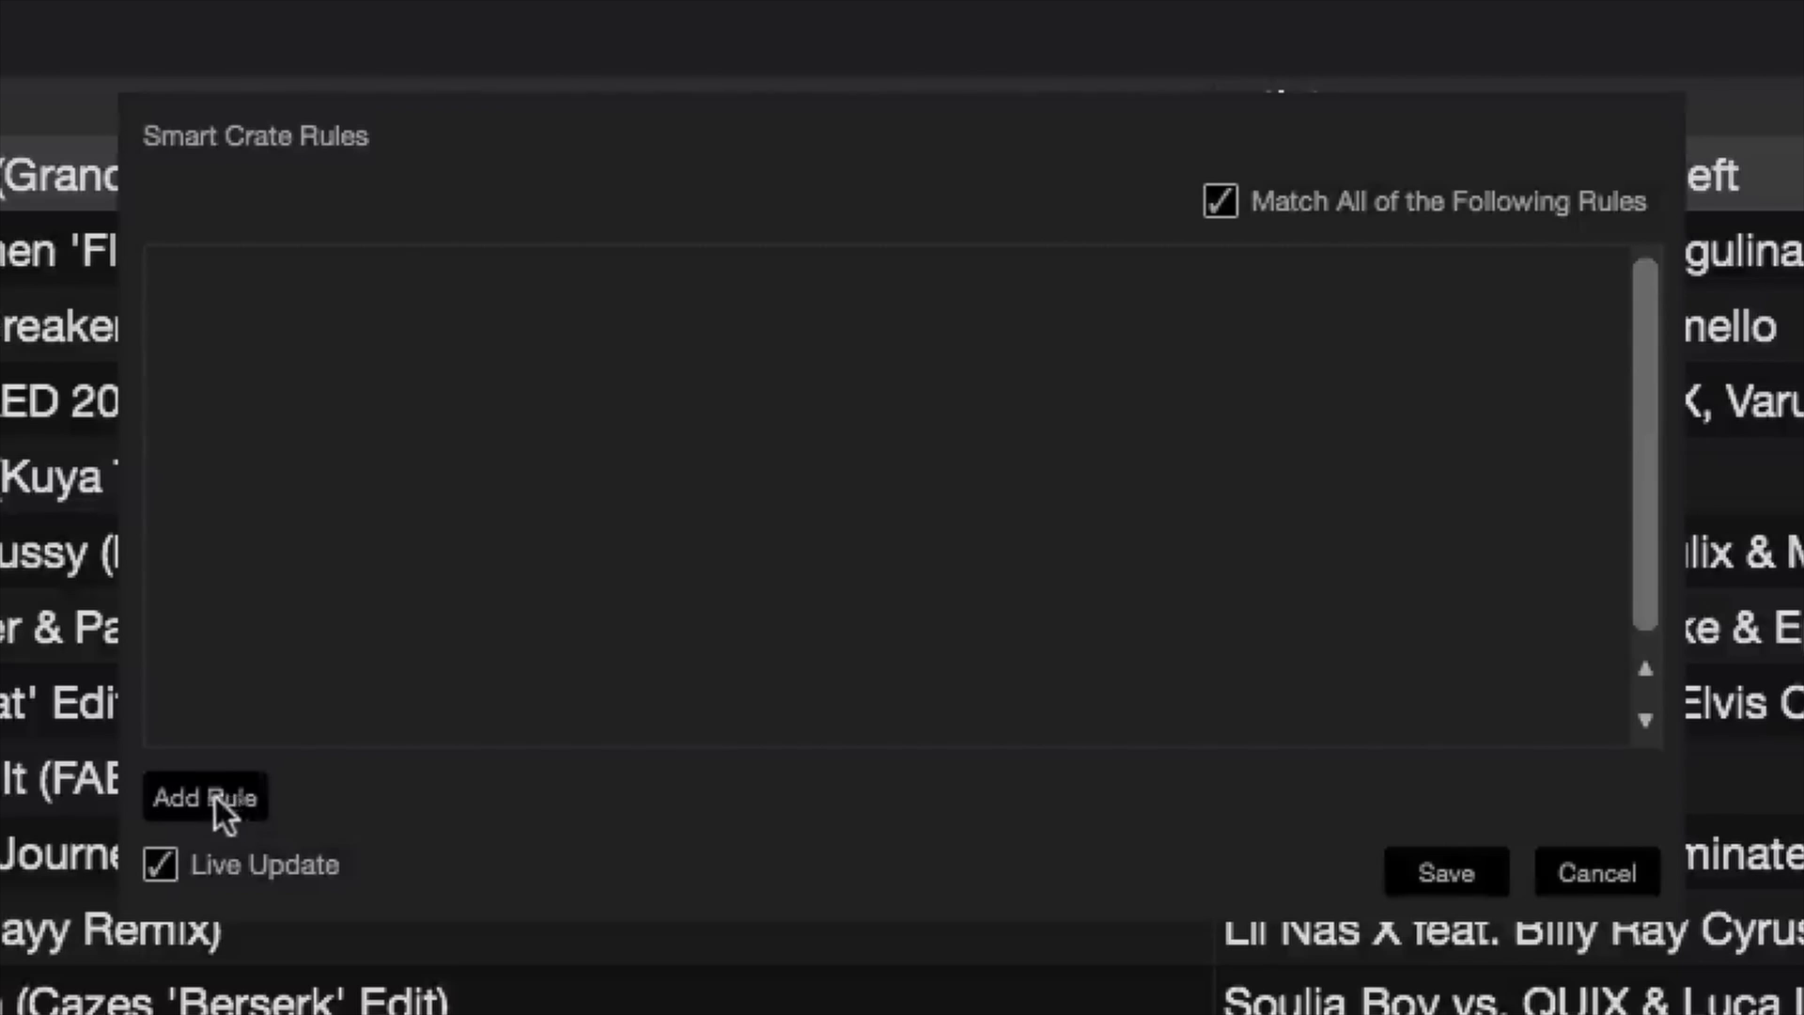
{"action": "left_click", "coordinate": [222, 798]}
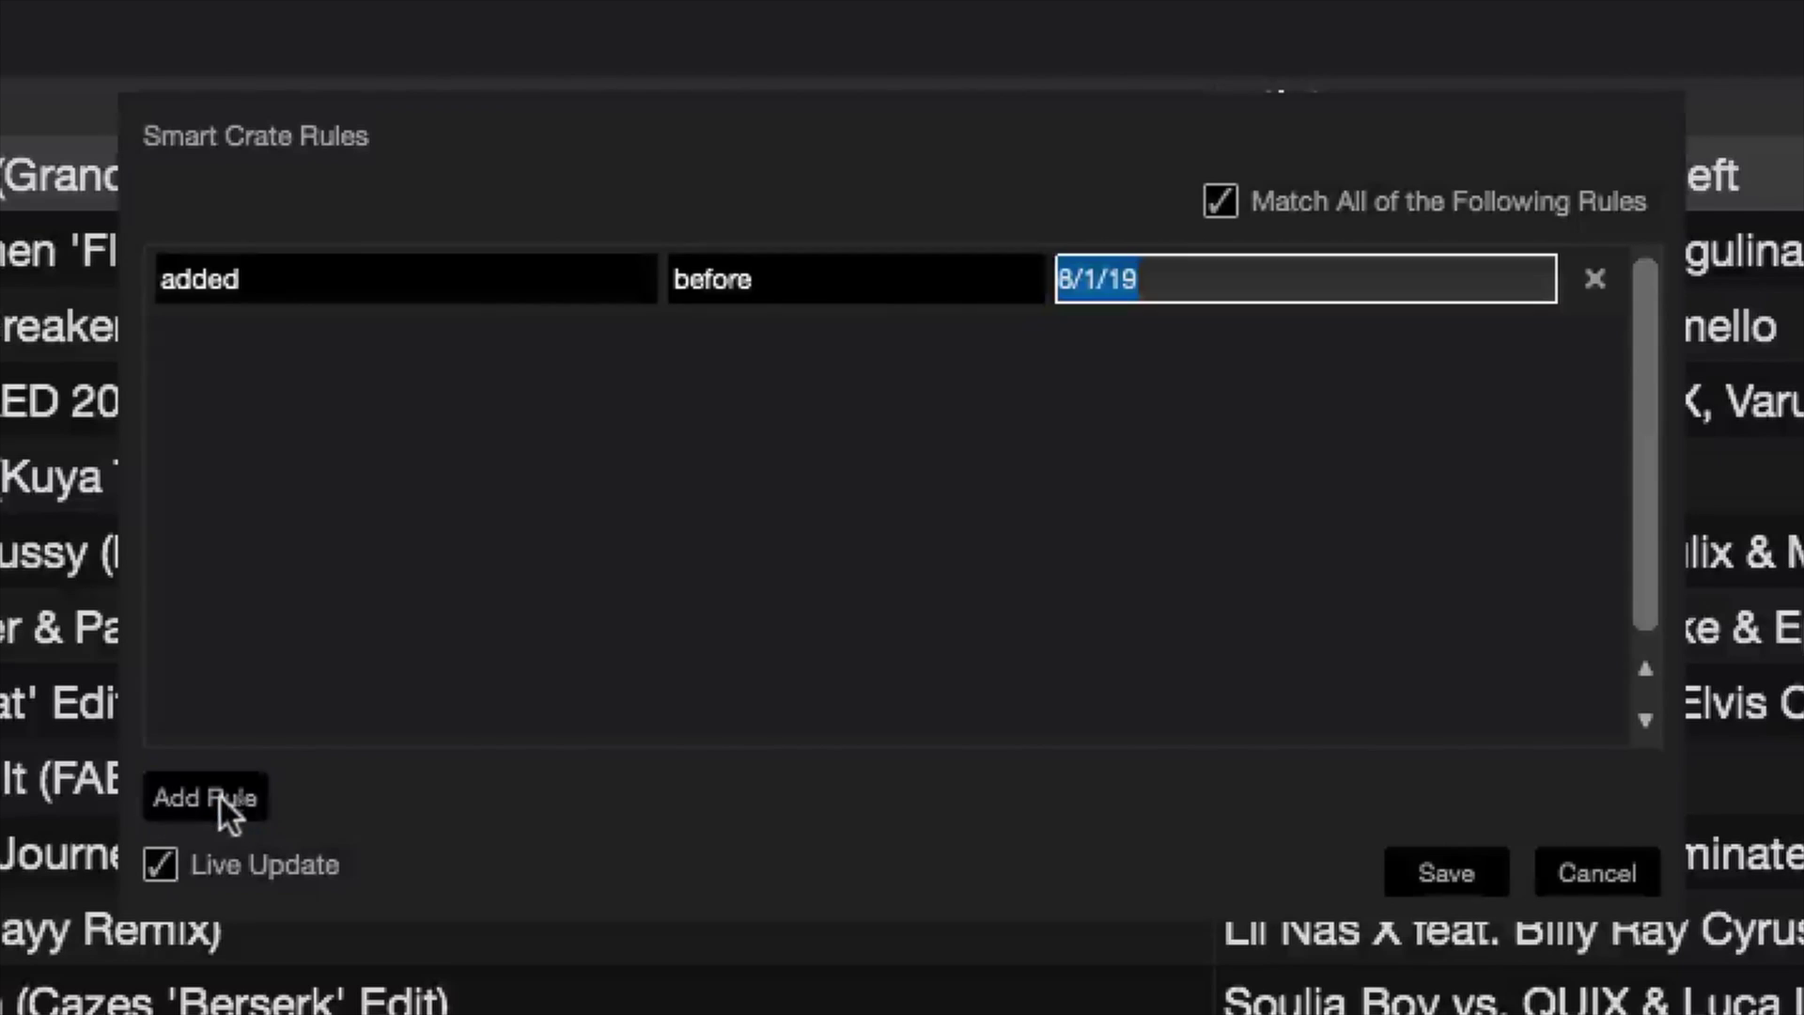
{"action": "left_click", "coordinate": [286, 284]}
{"action": "left_click", "coordinate": [223, 282]}
{"action": "left_click", "coordinate": [851, 289]}
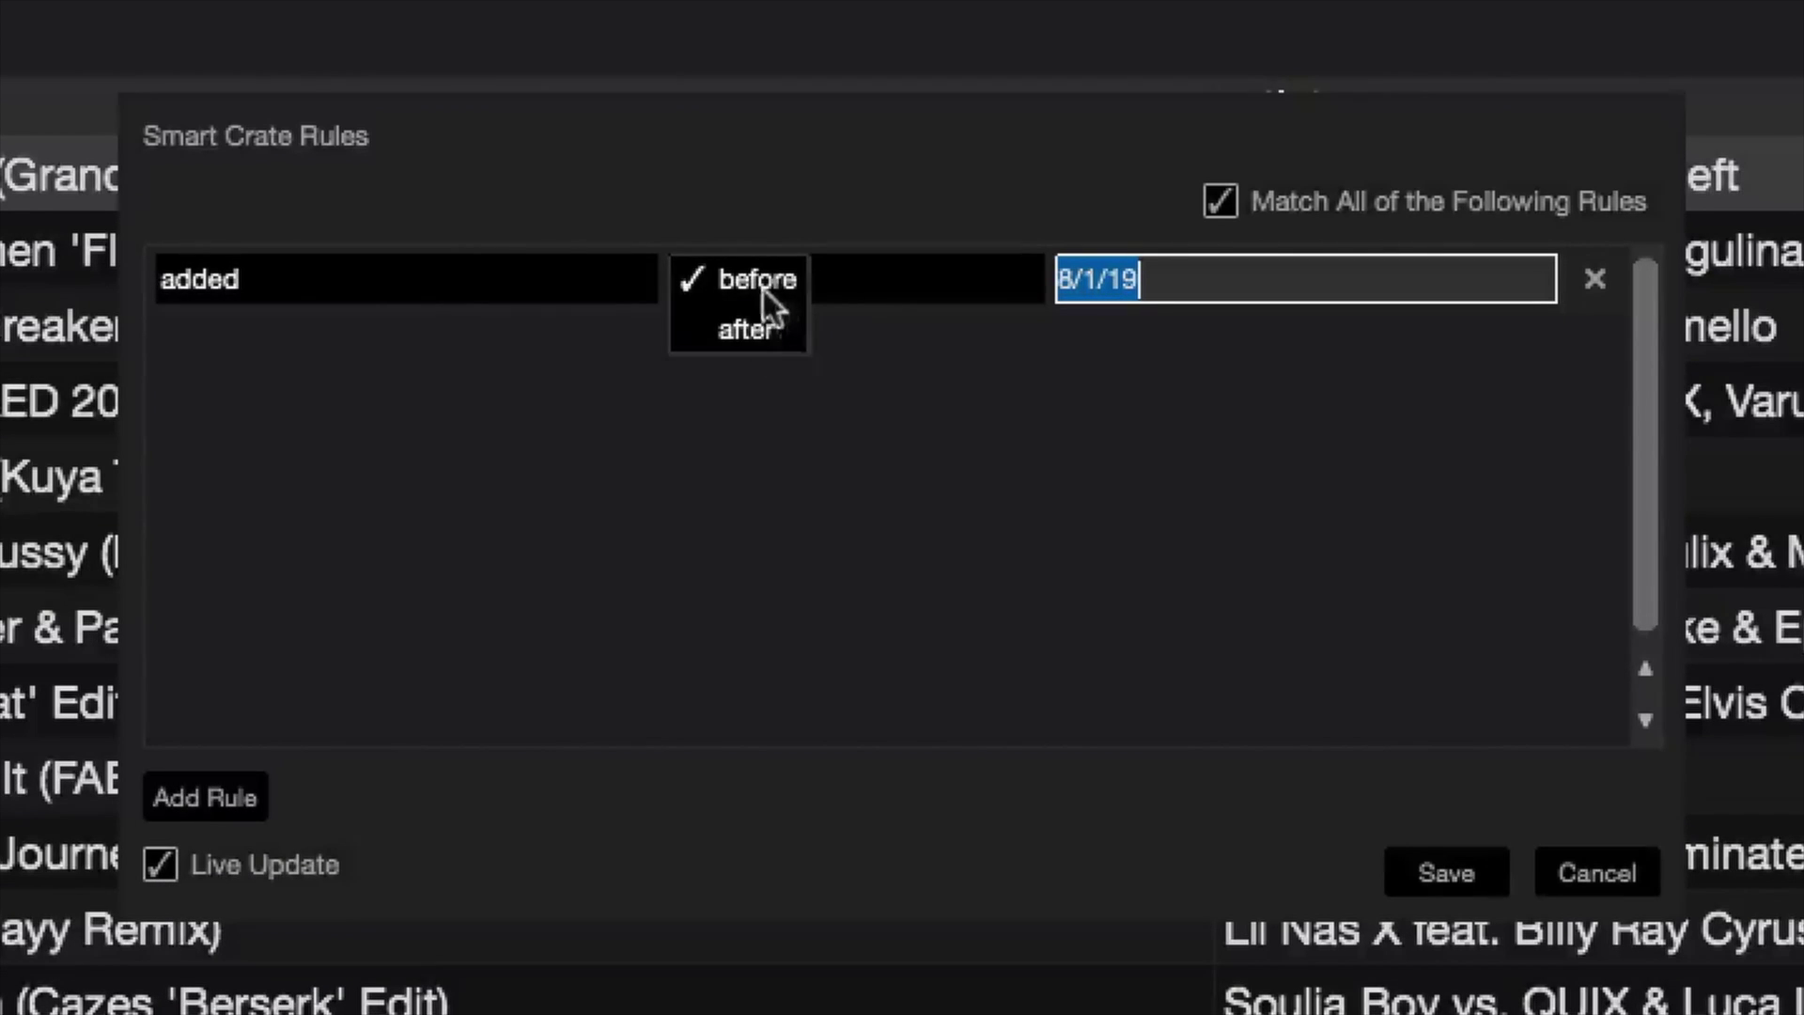
{"action": "left_click", "coordinate": [746, 330]}
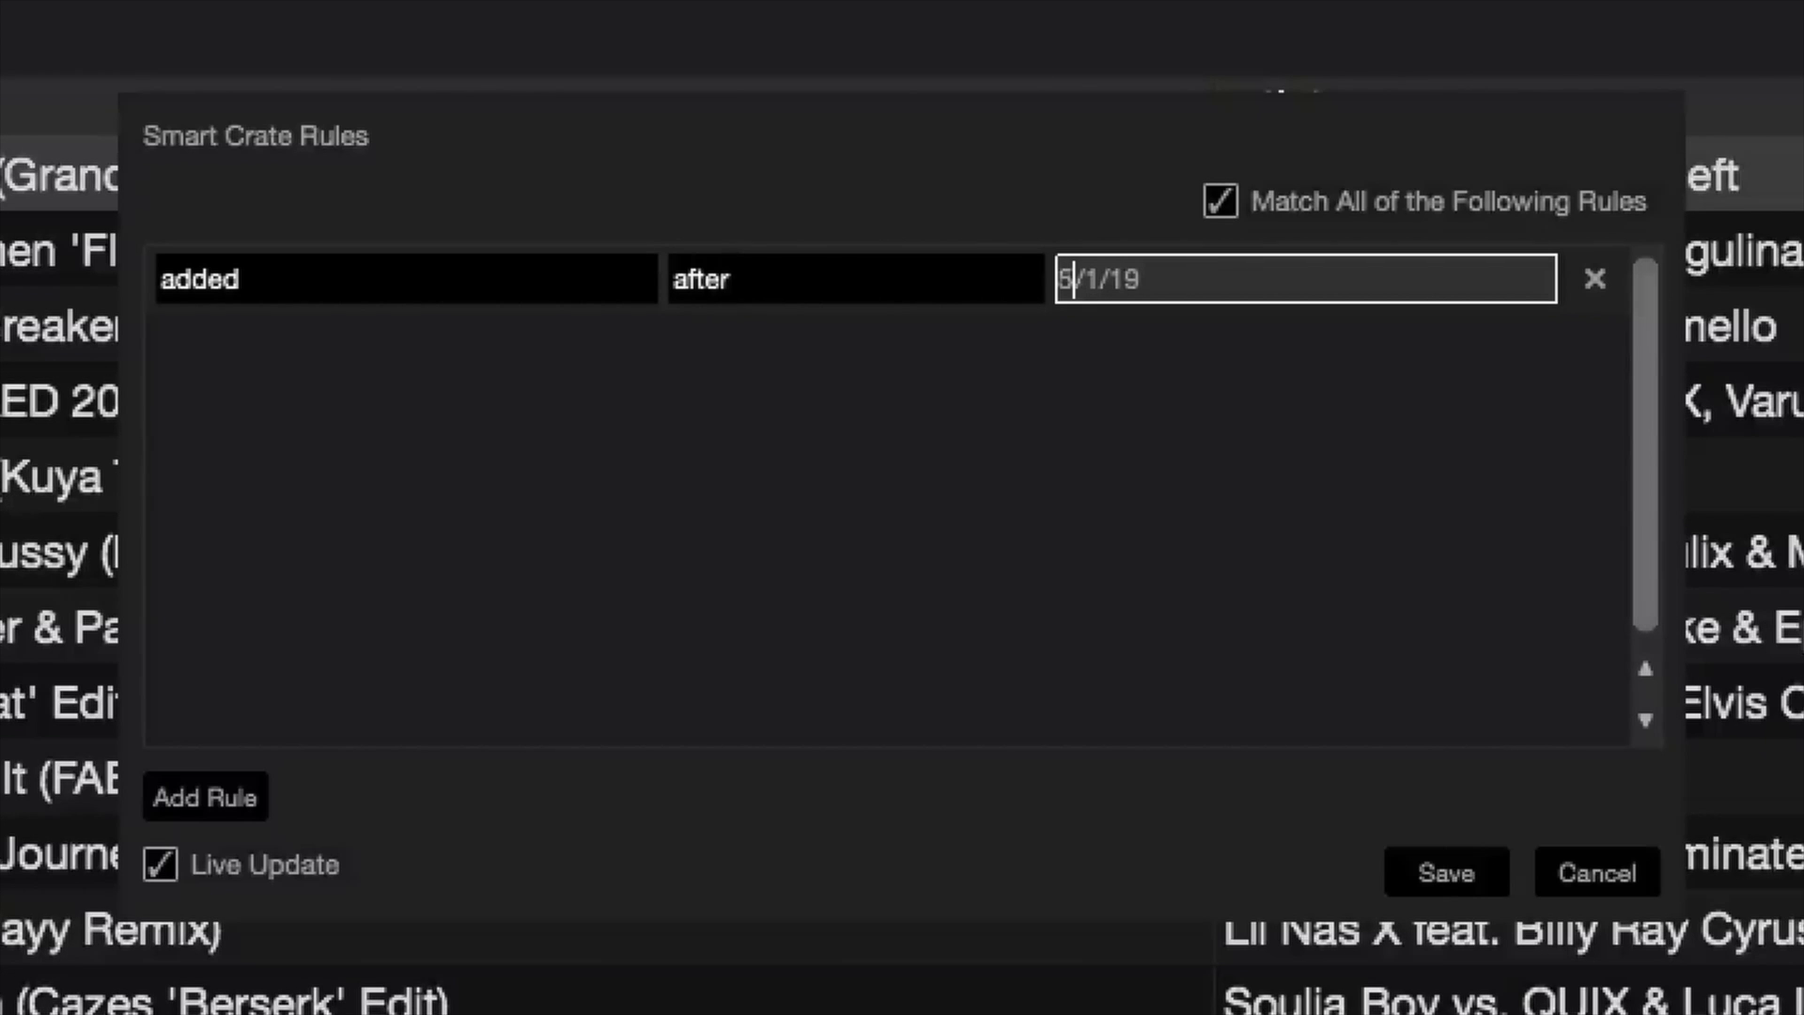
- Add a second rule, plays less than or equal to 0, and save the crate
{"action": "left_click", "coordinate": [195, 810]}
{"action": "left_click", "coordinate": [331, 355]}
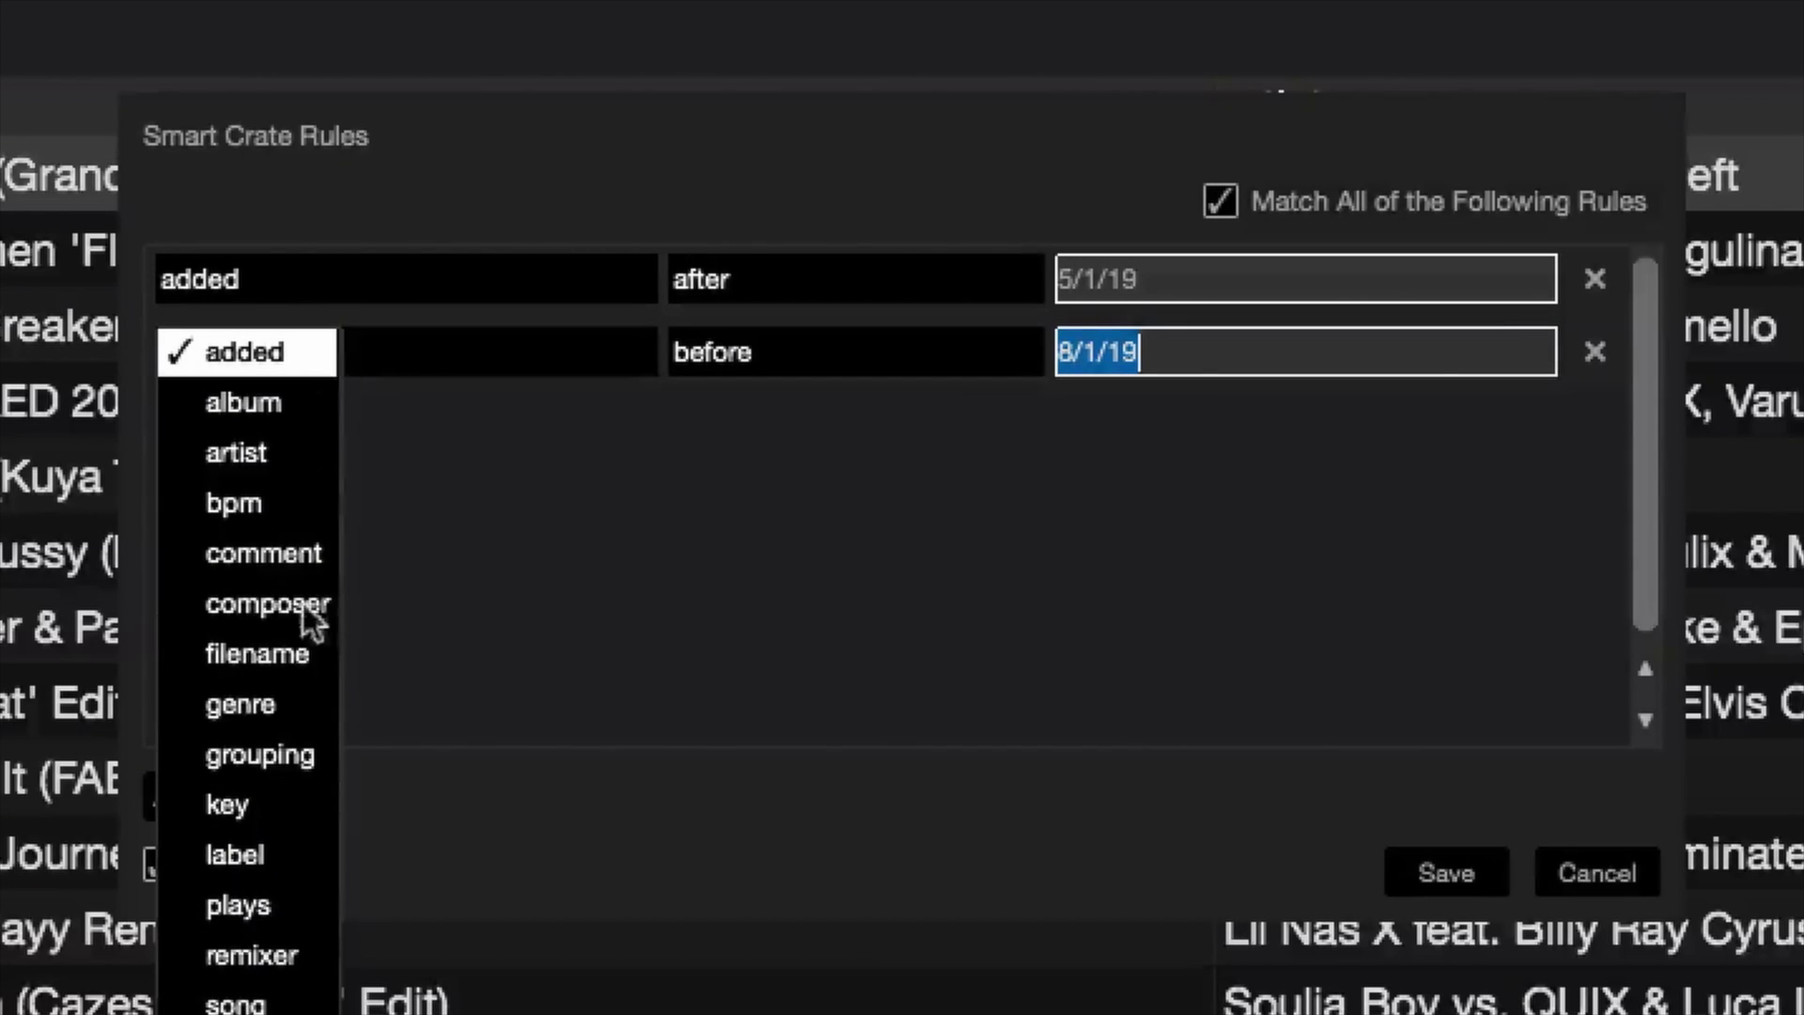
{"action": "left_click", "coordinate": [236, 904]}
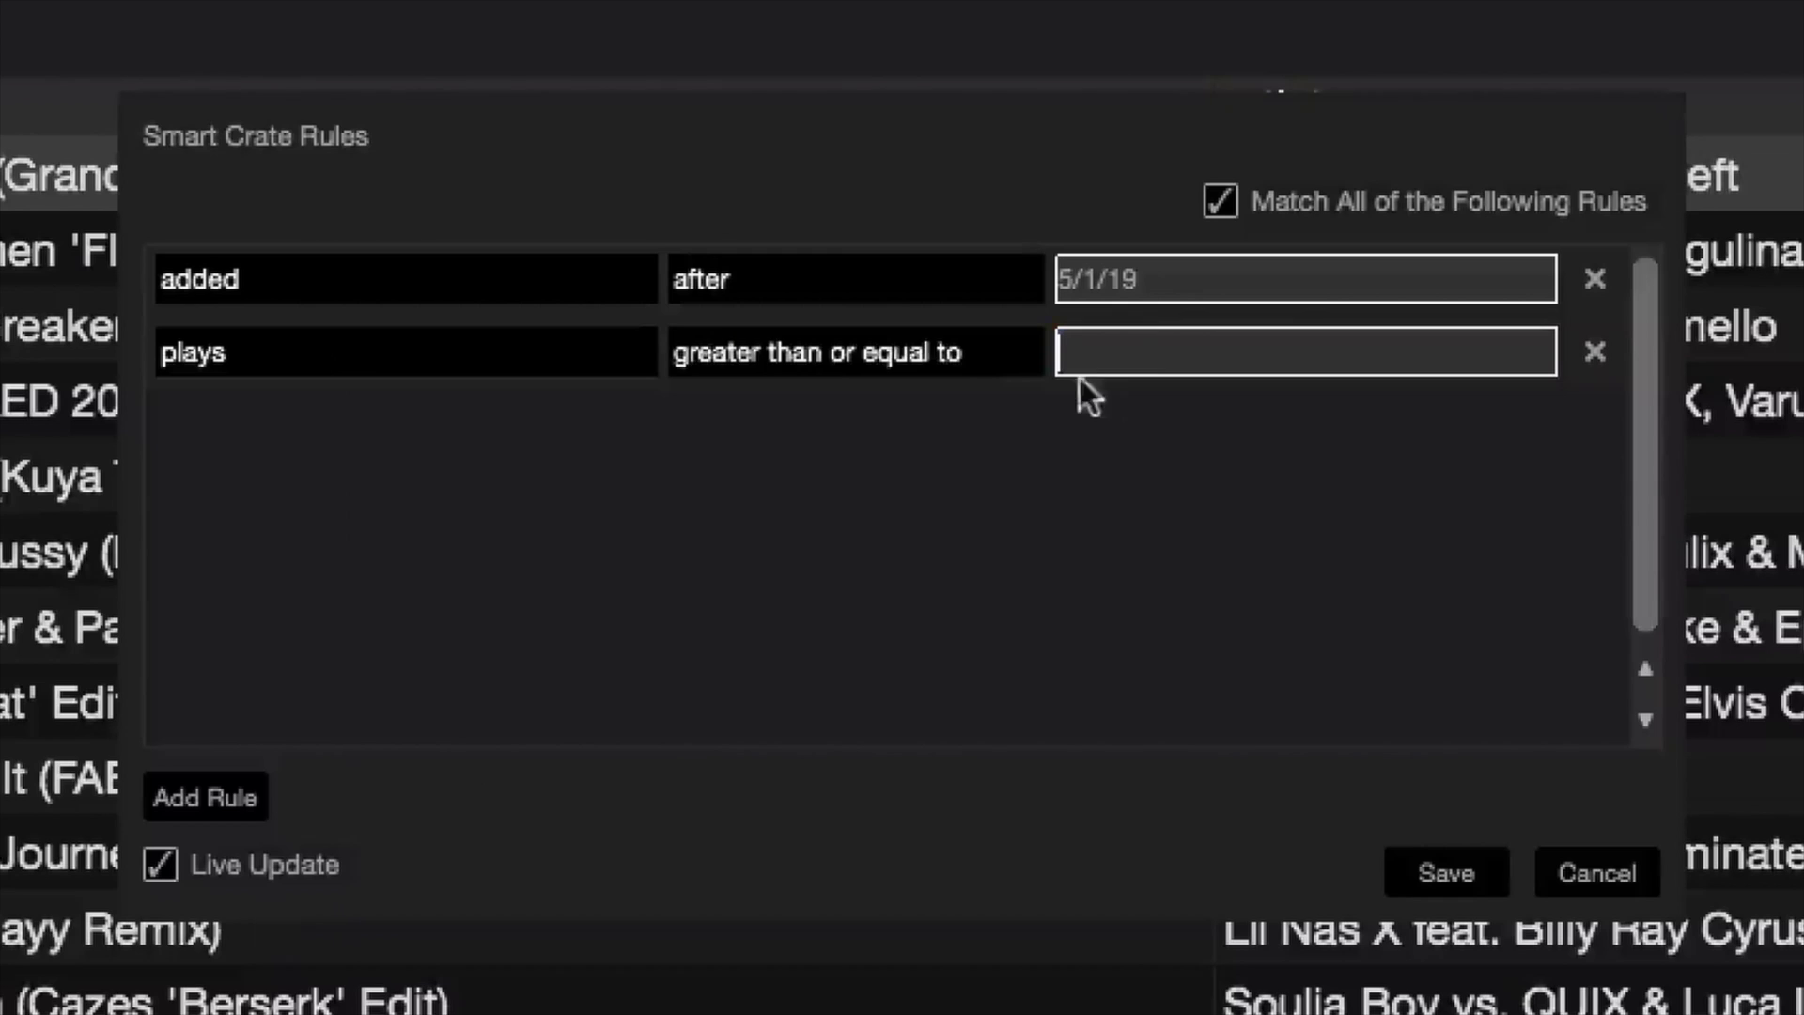
{"action": "left_click", "coordinate": [934, 363]}
{"action": "left_click", "coordinate": [793, 401]}
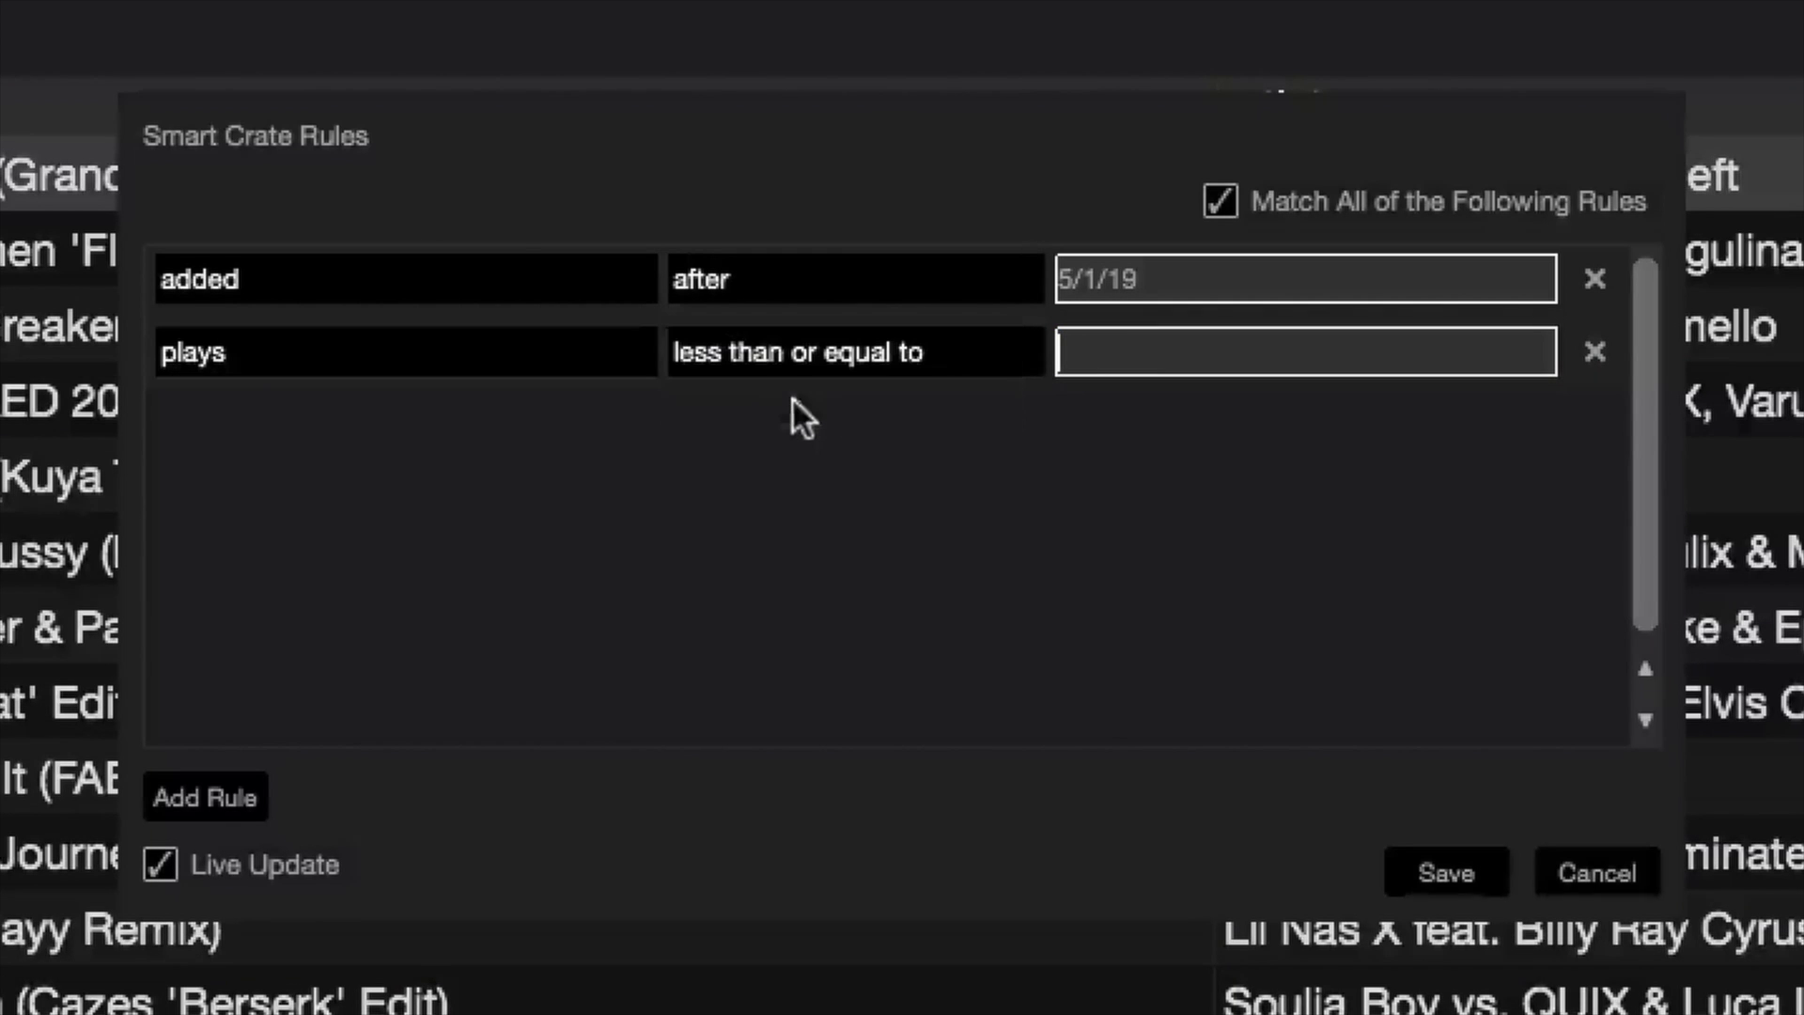
{"action": "type", "text": "0"}
{"action": "left_click", "coordinate": [1449, 864]}
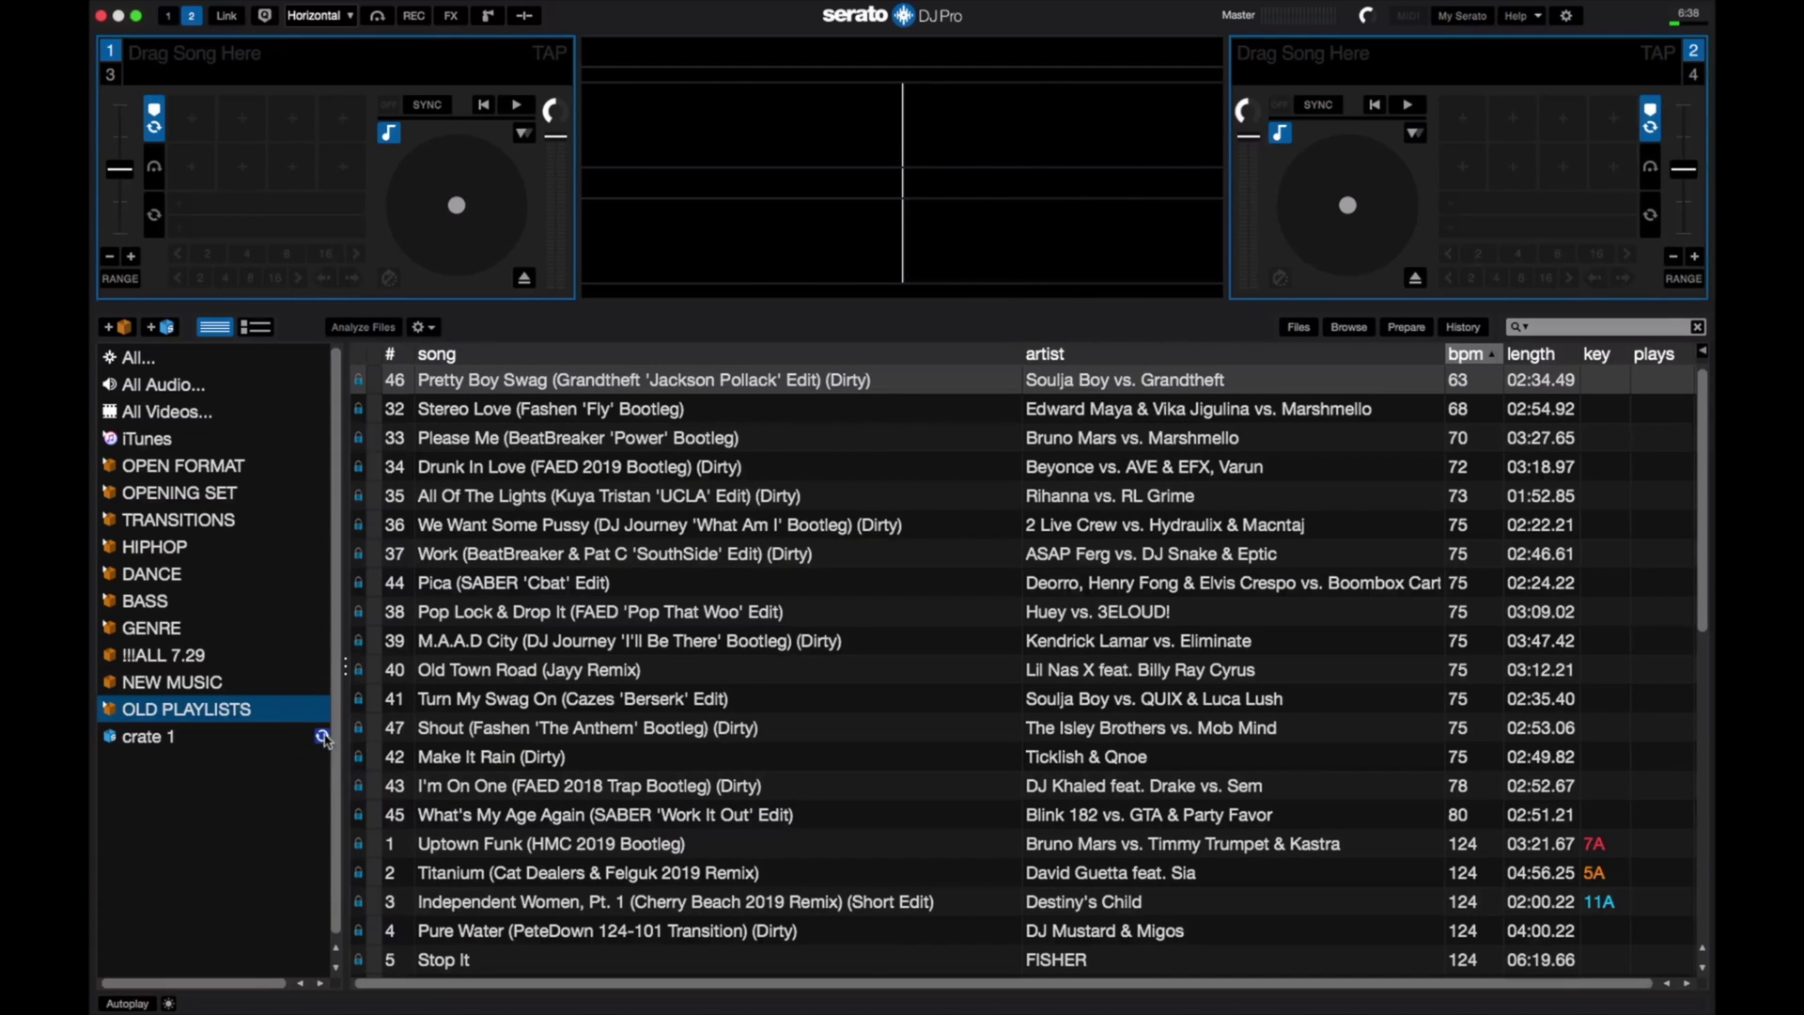
- Rename crate 1 to NEW UNPLAYED, then play the selected Dru Hill track on deck 1
{"action": "double_click", "coordinate": [143, 738]}
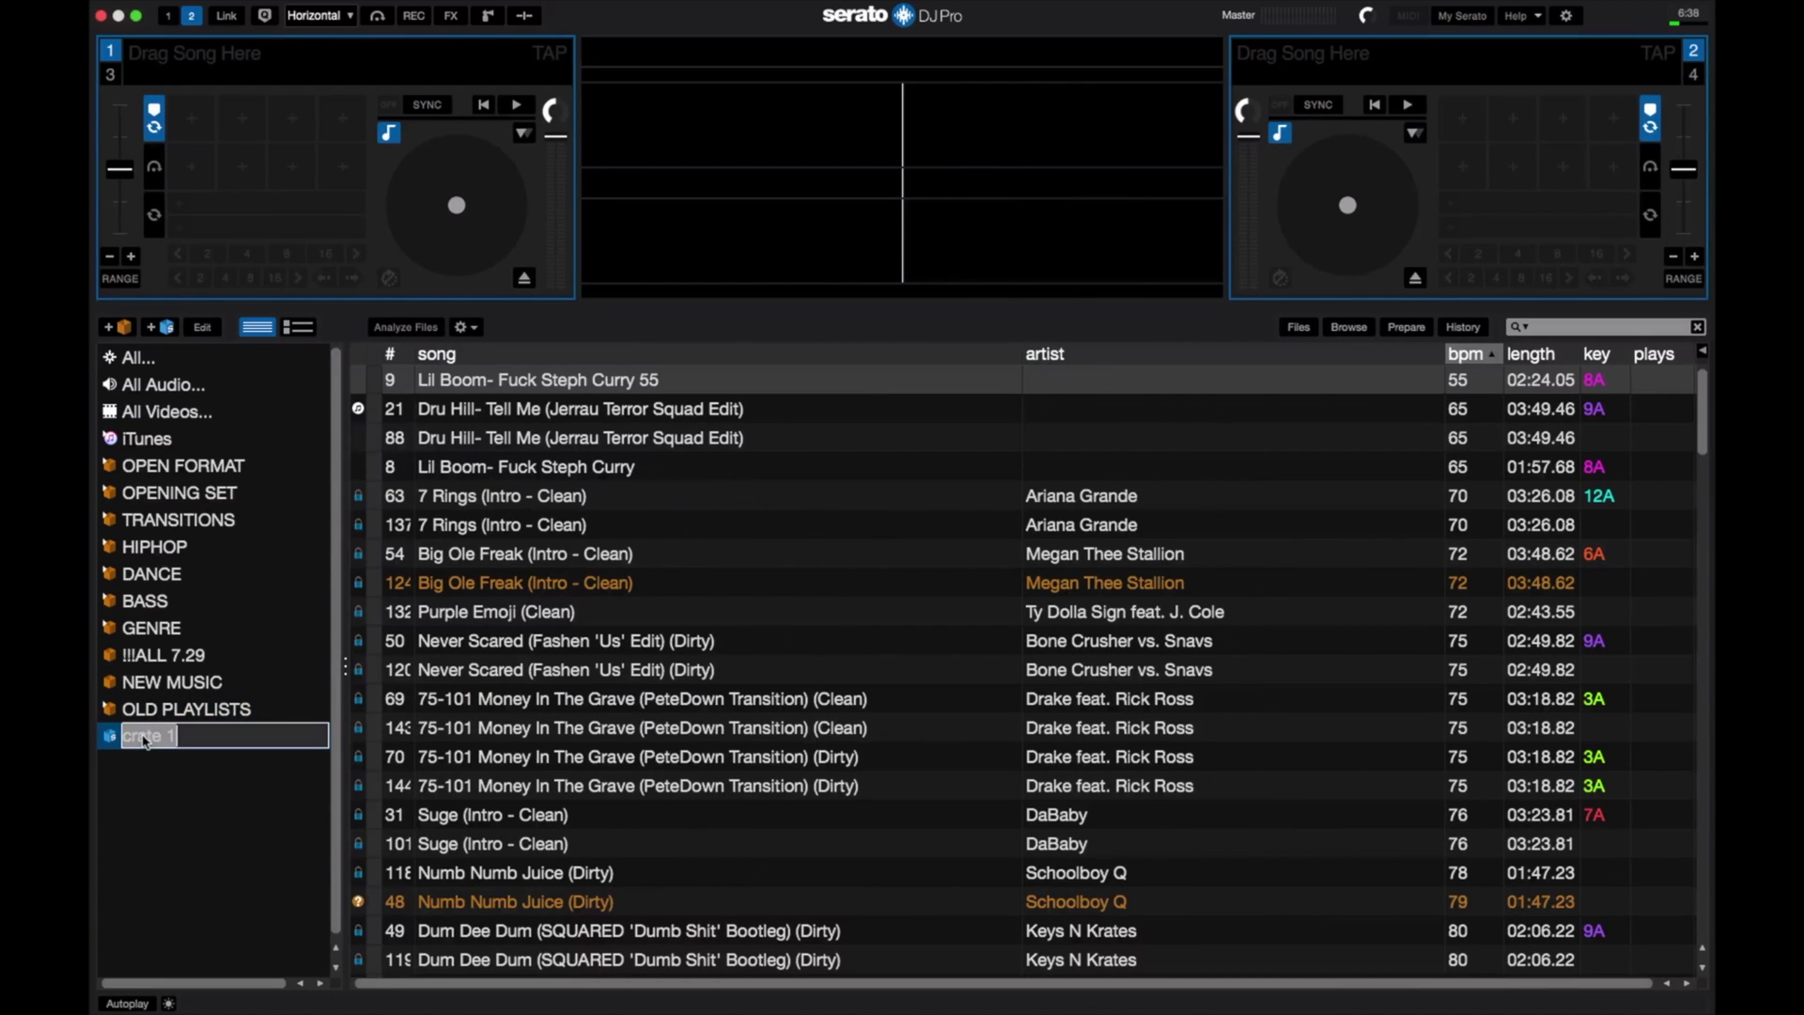
{"action": "type", "text": "NEW UNPLAYE"}
{"action": "type", "text": "D"}
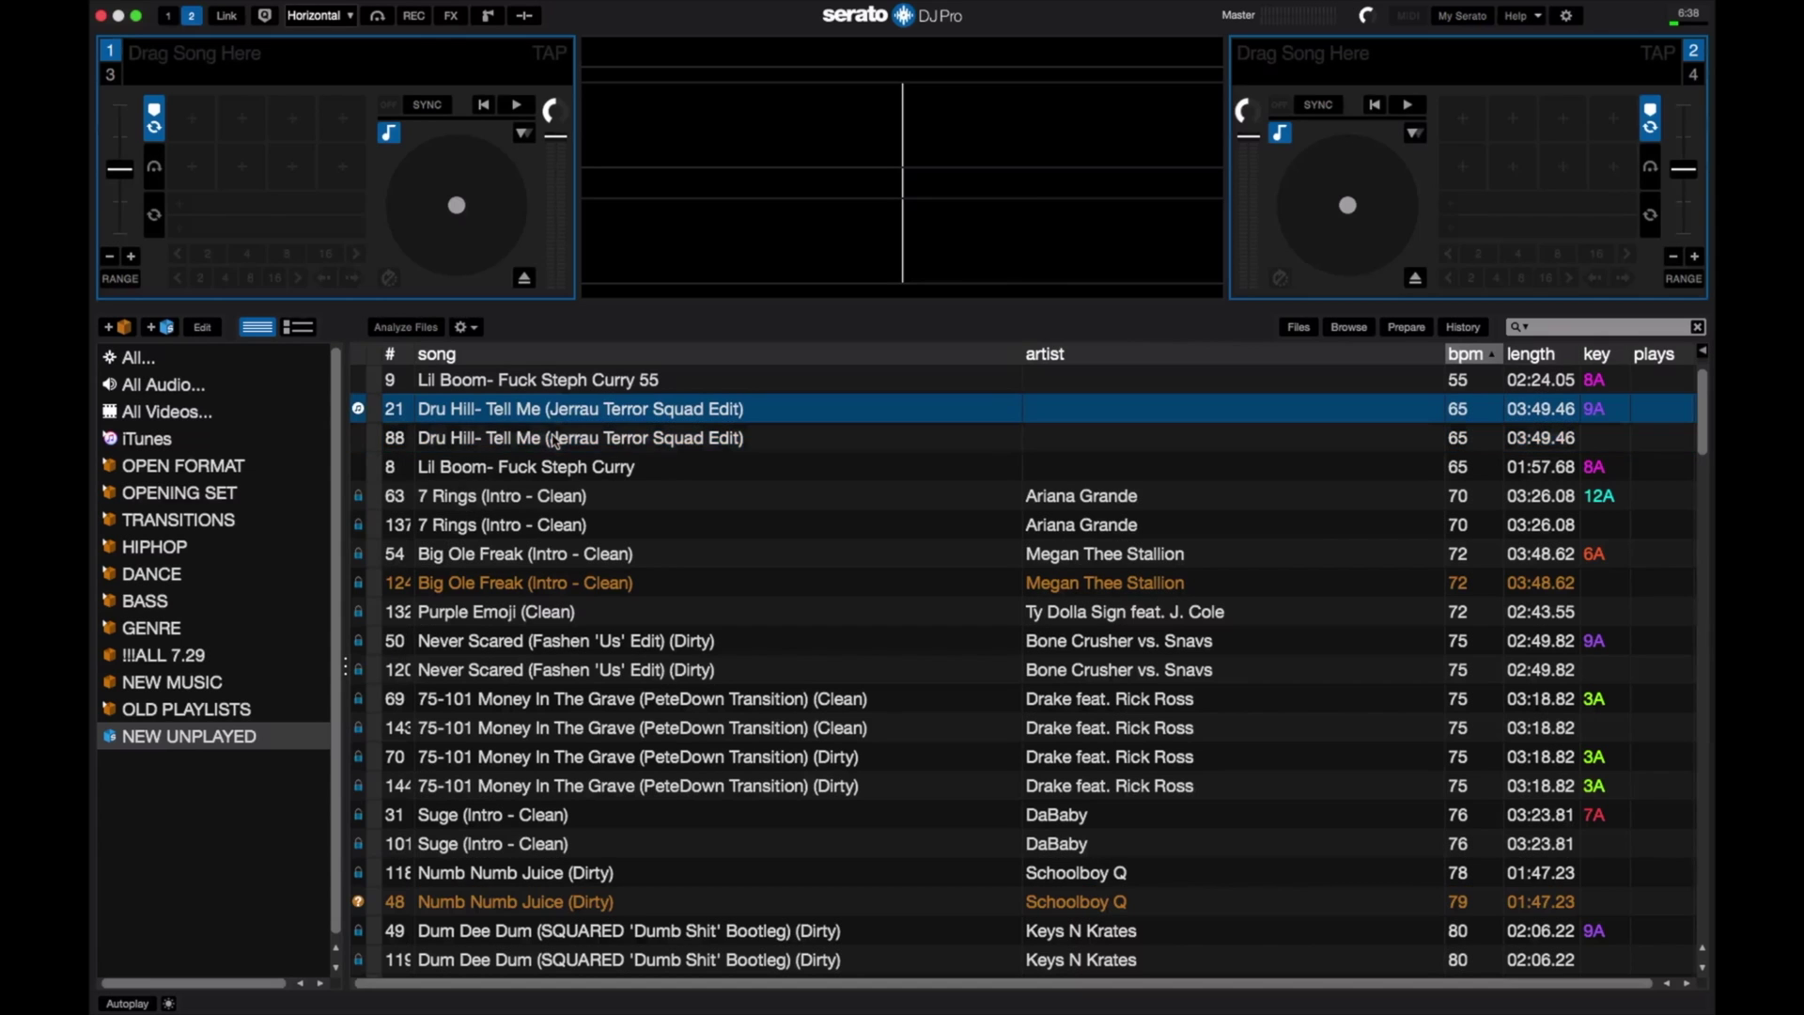
{"action": "key", "text": "shift+Left"}
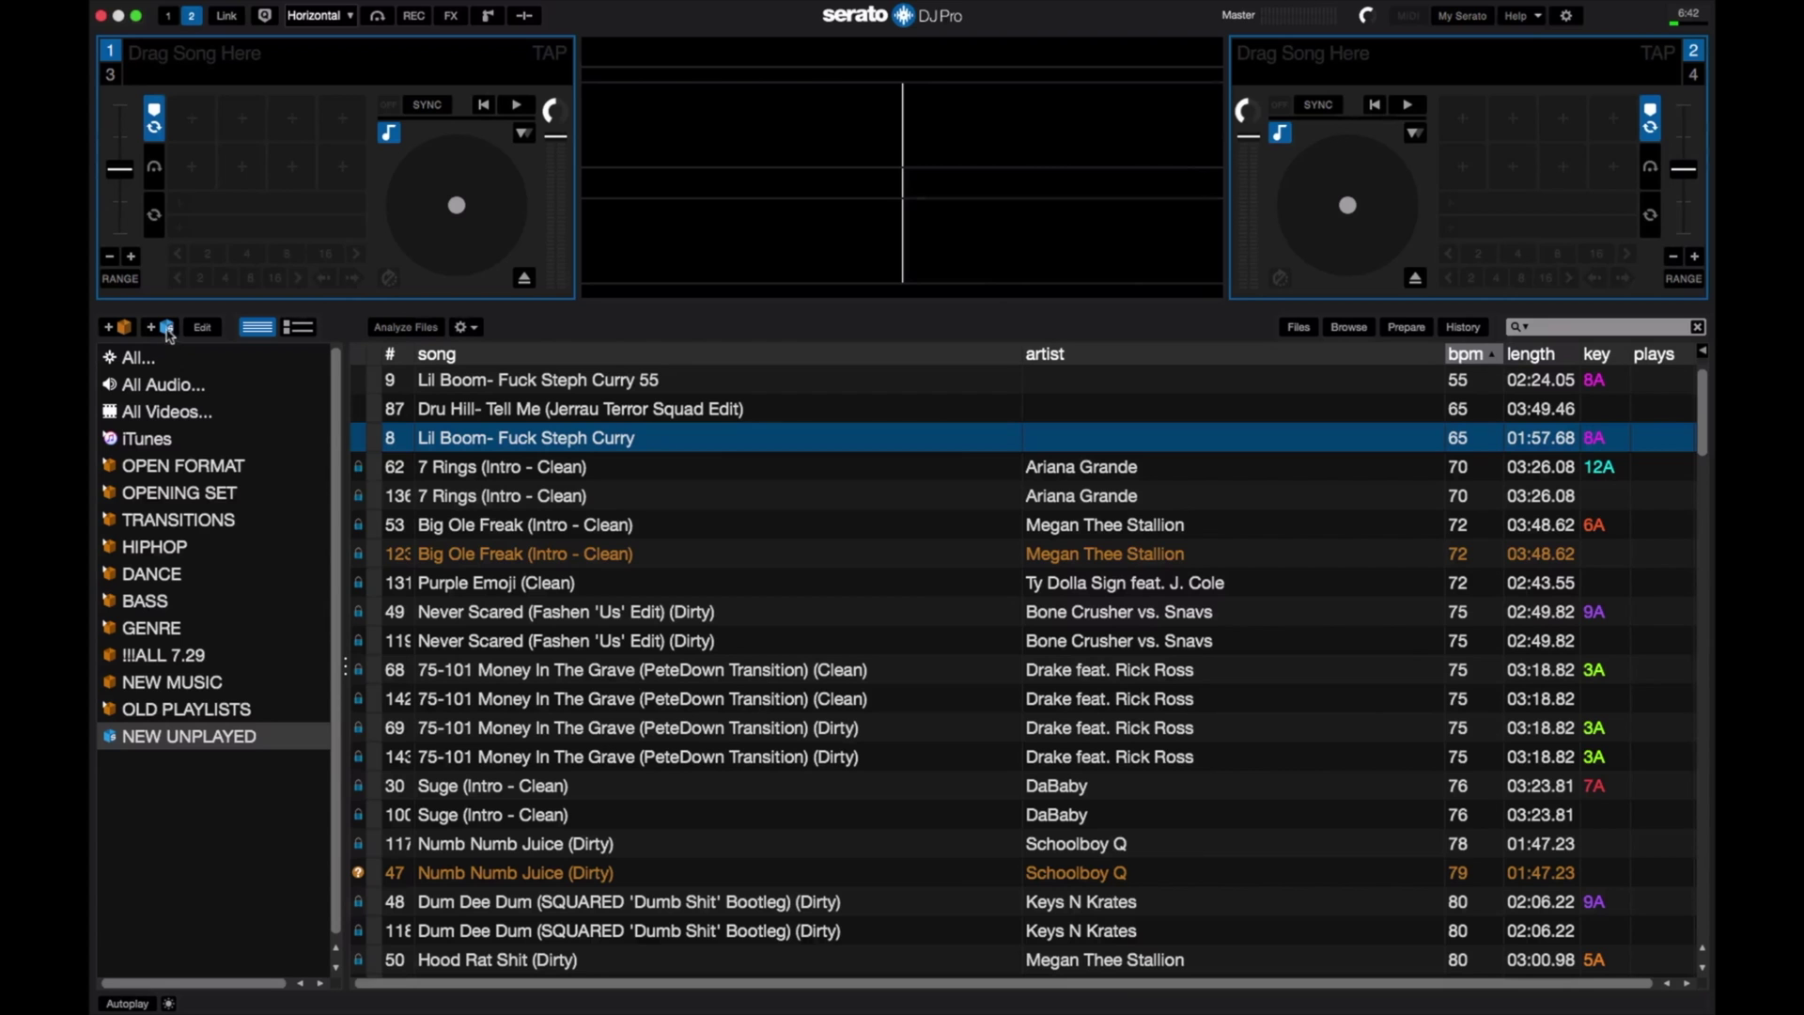
- Start another smart crate with a rule for songs added before 8/1/17
{"action": "left_click", "coordinate": [169, 328]}
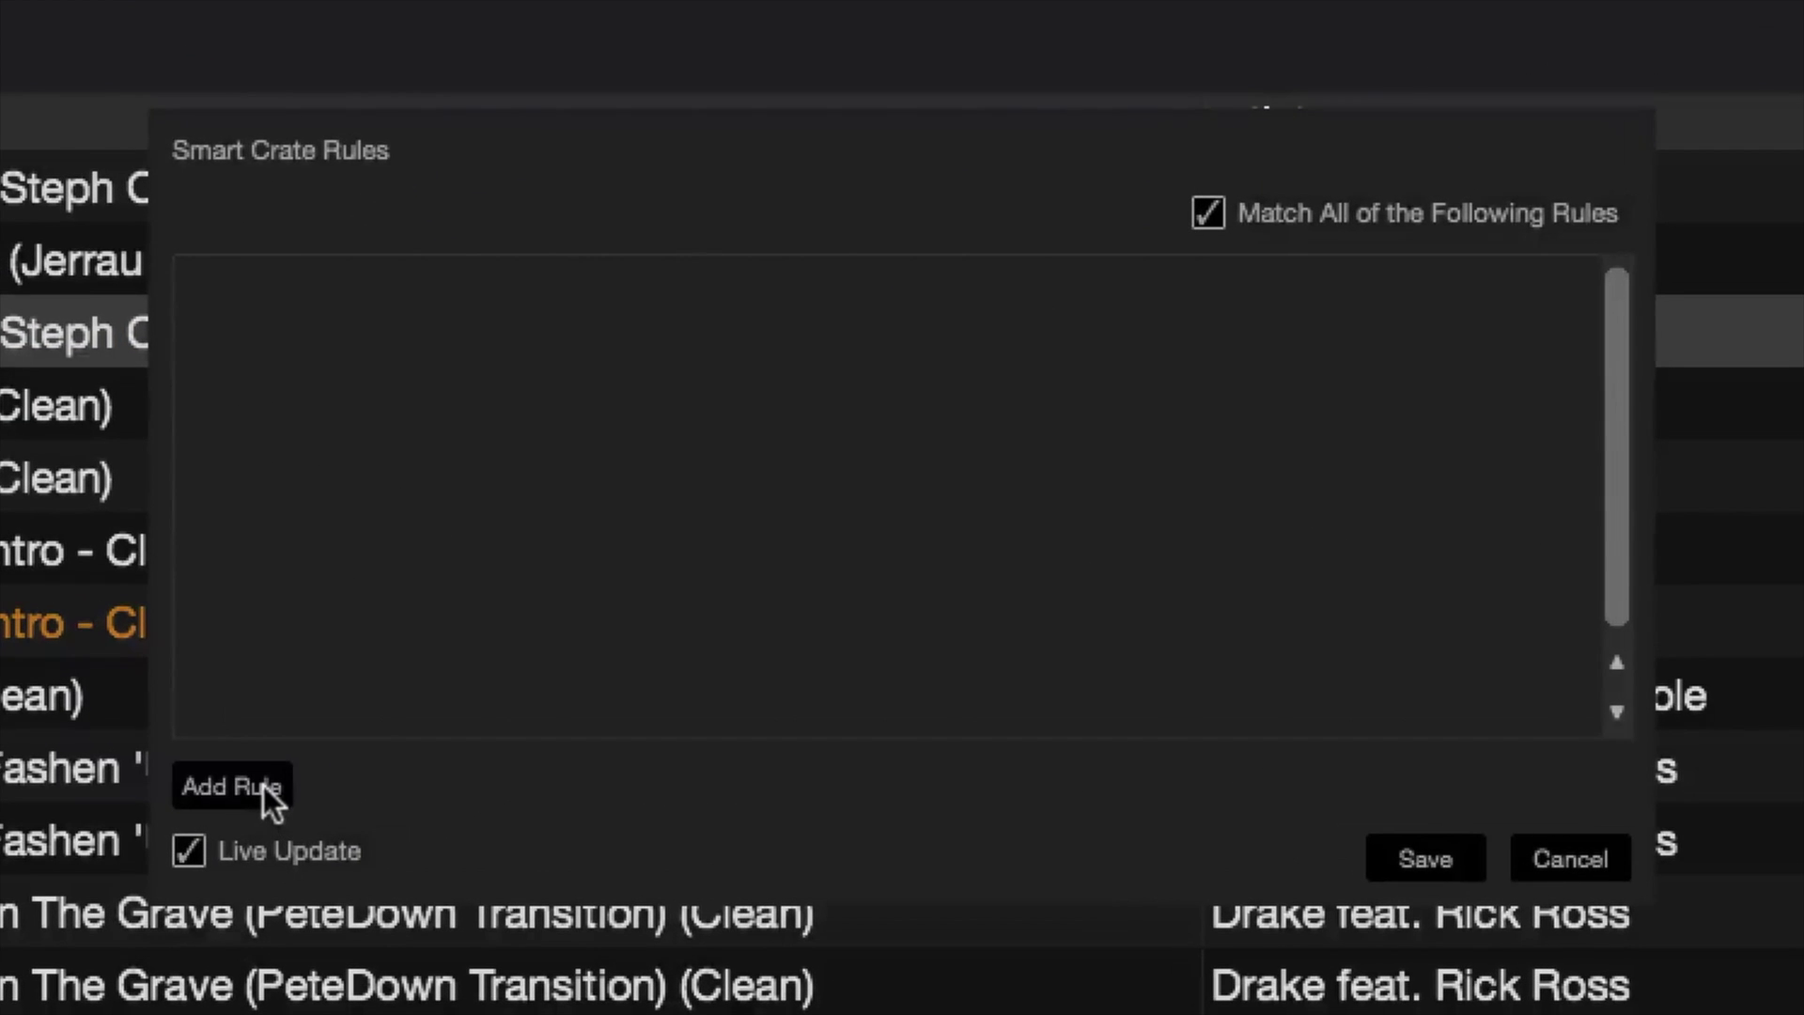
{"action": "left_click", "coordinate": [648, 621]}
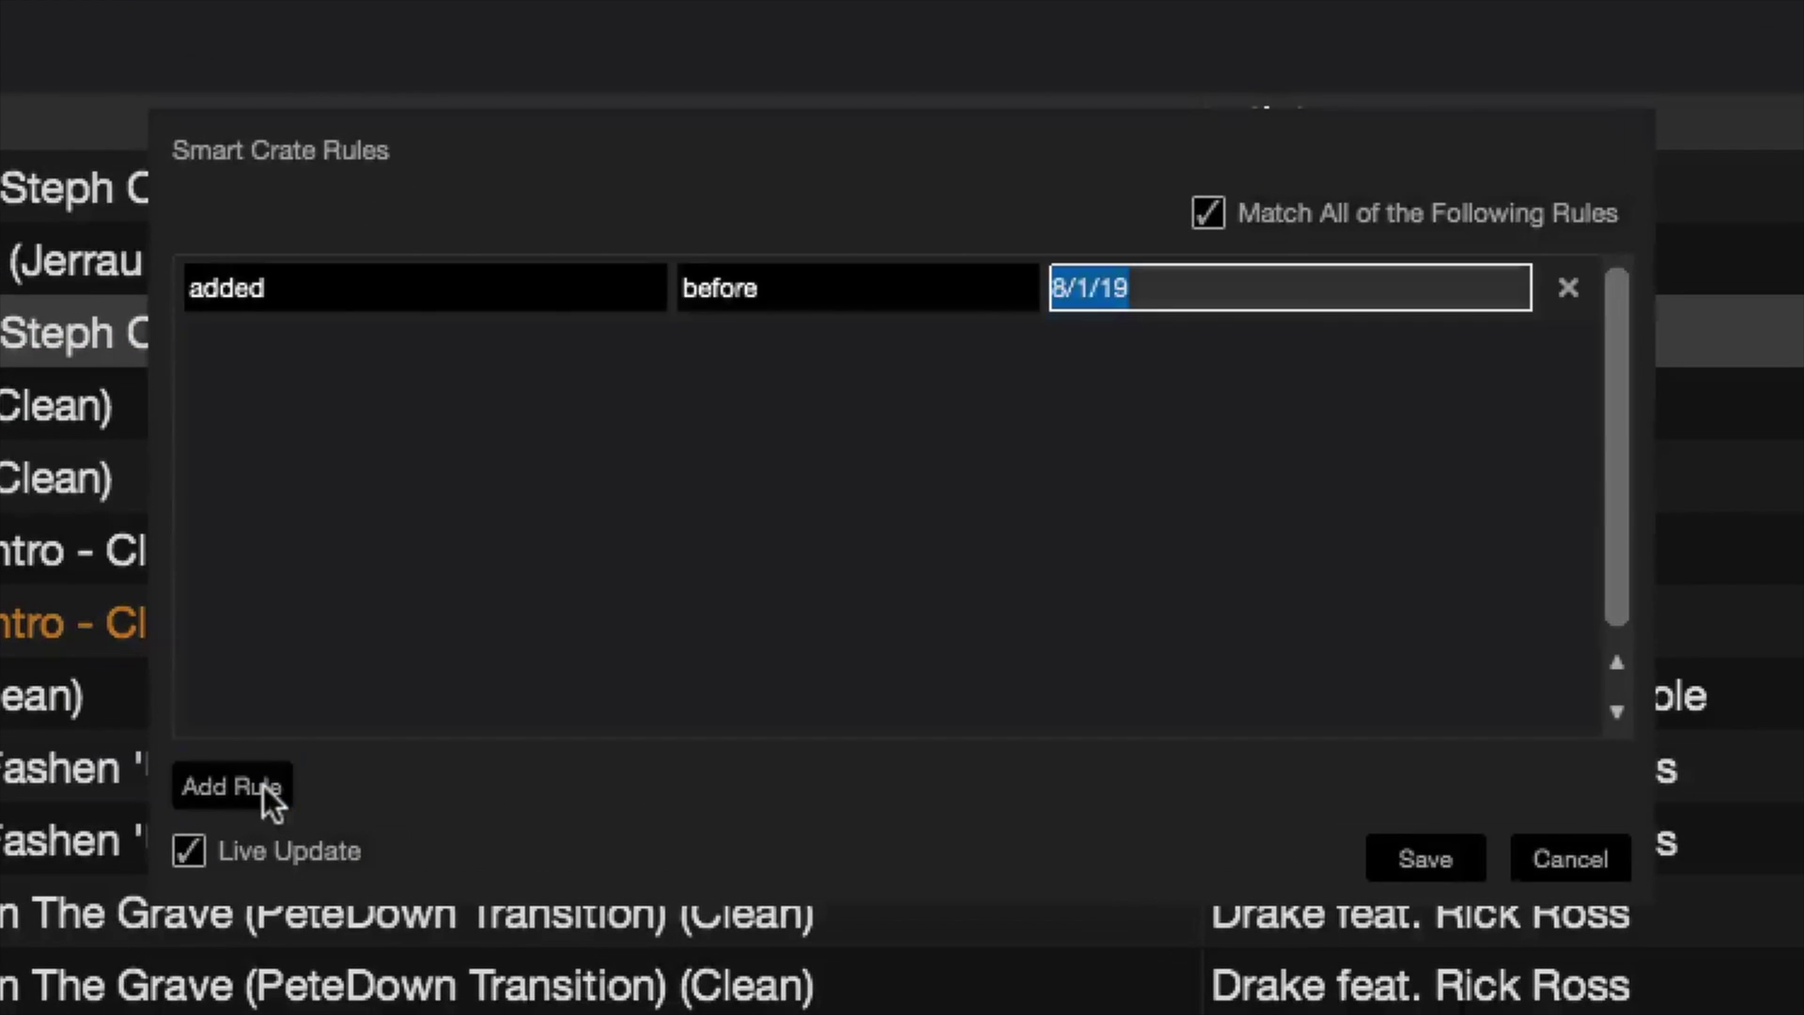
{"action": "left_click", "coordinate": [747, 284]}
{"action": "left_click", "coordinate": [758, 285]}
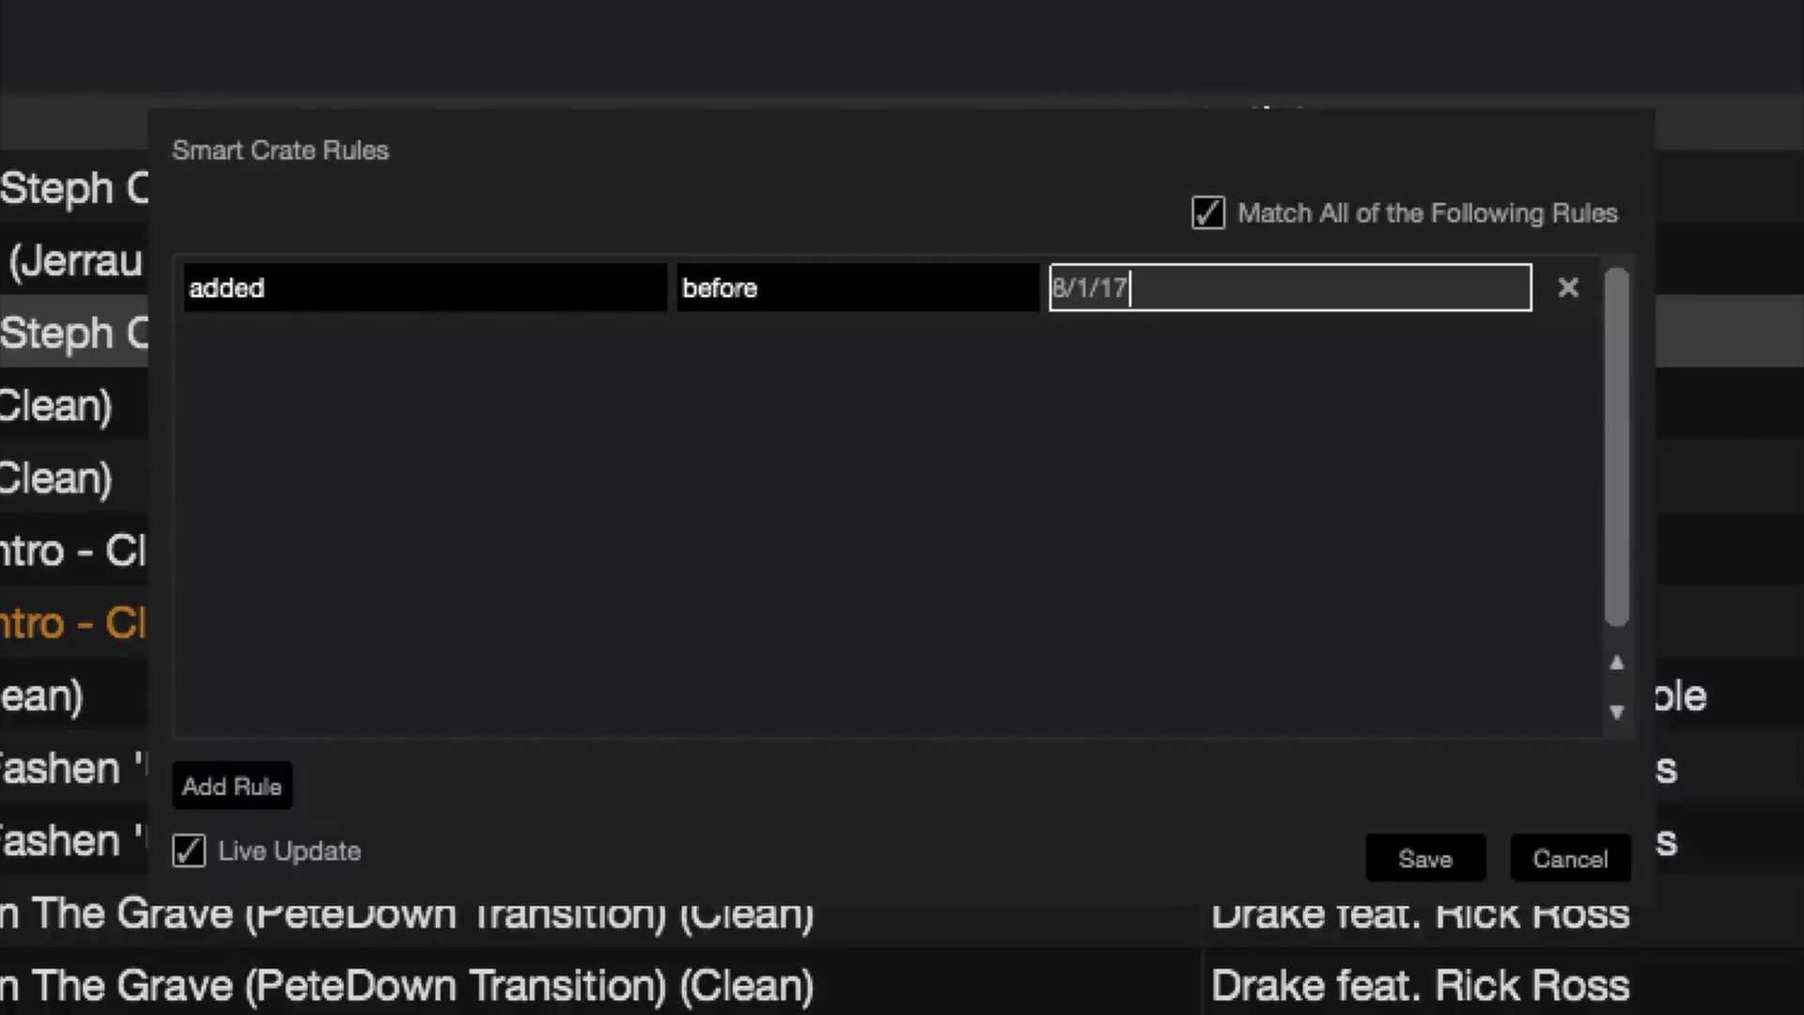
- Add a second rule, plays less than or equal to 0, and save the crate
{"action": "left_click", "coordinate": [229, 787]}
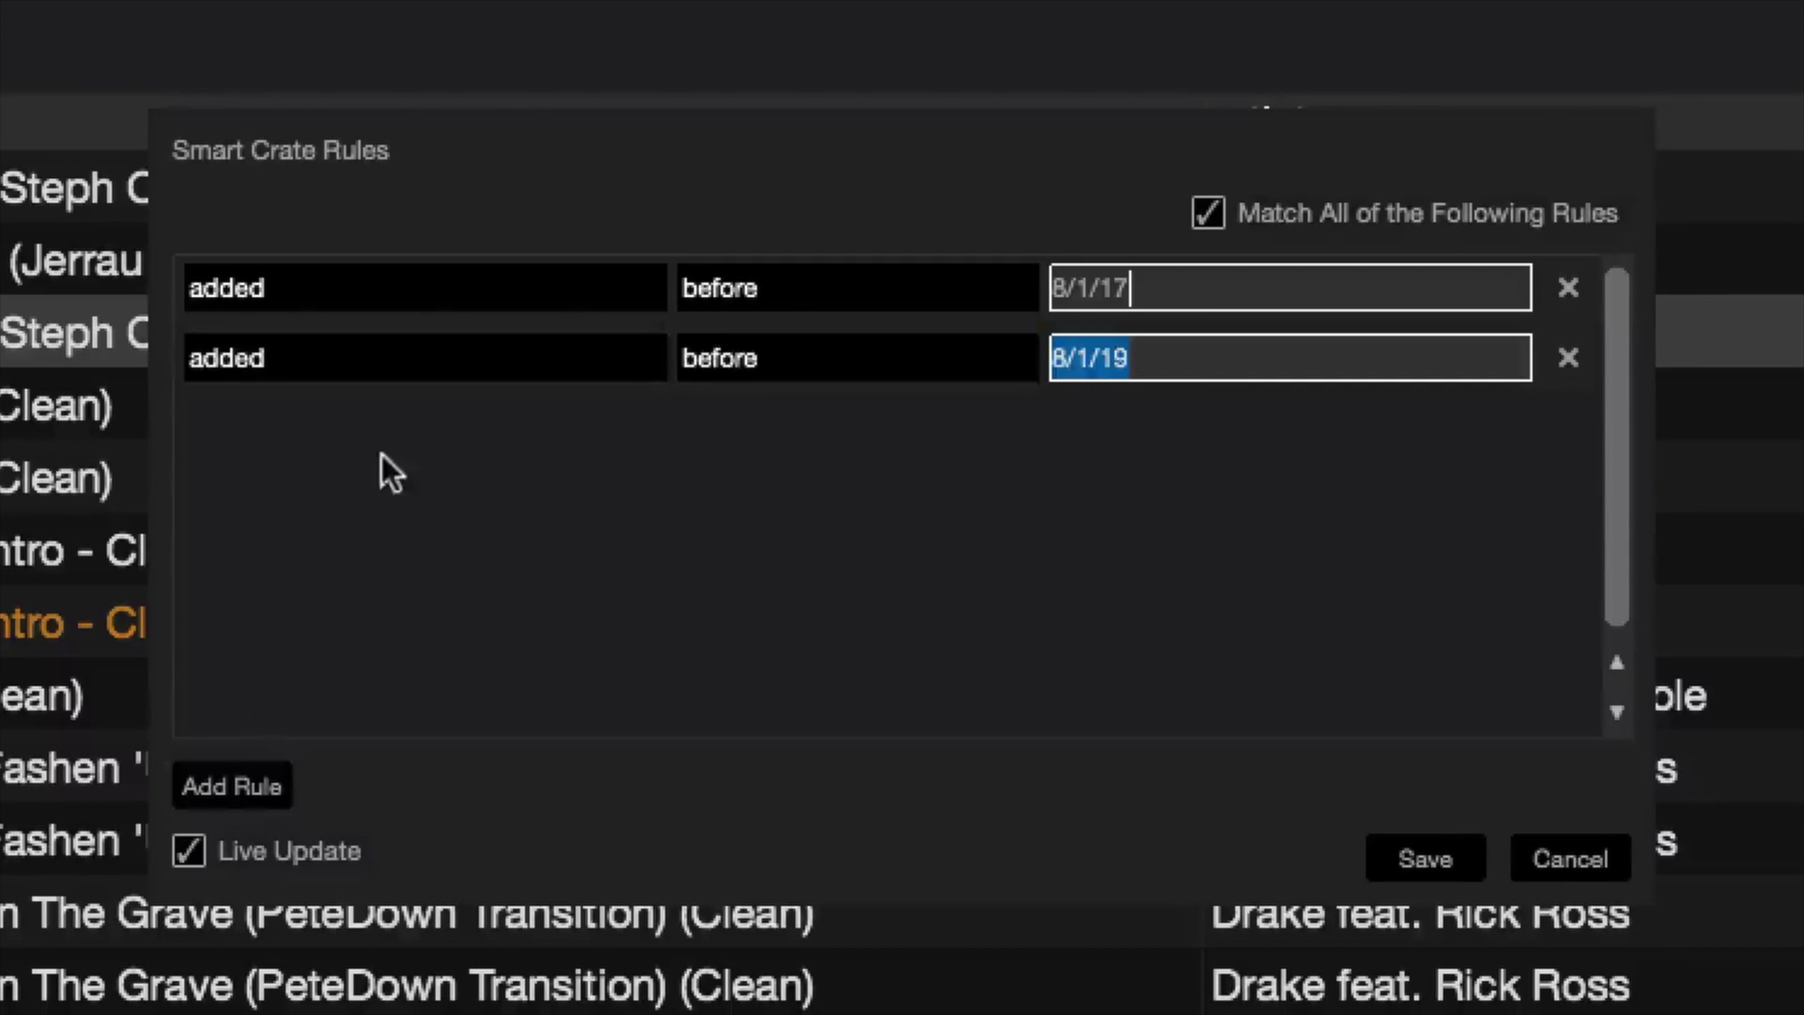
{"action": "left_click", "coordinate": [323, 372]}
{"action": "left_click", "coordinate": [298, 875]}
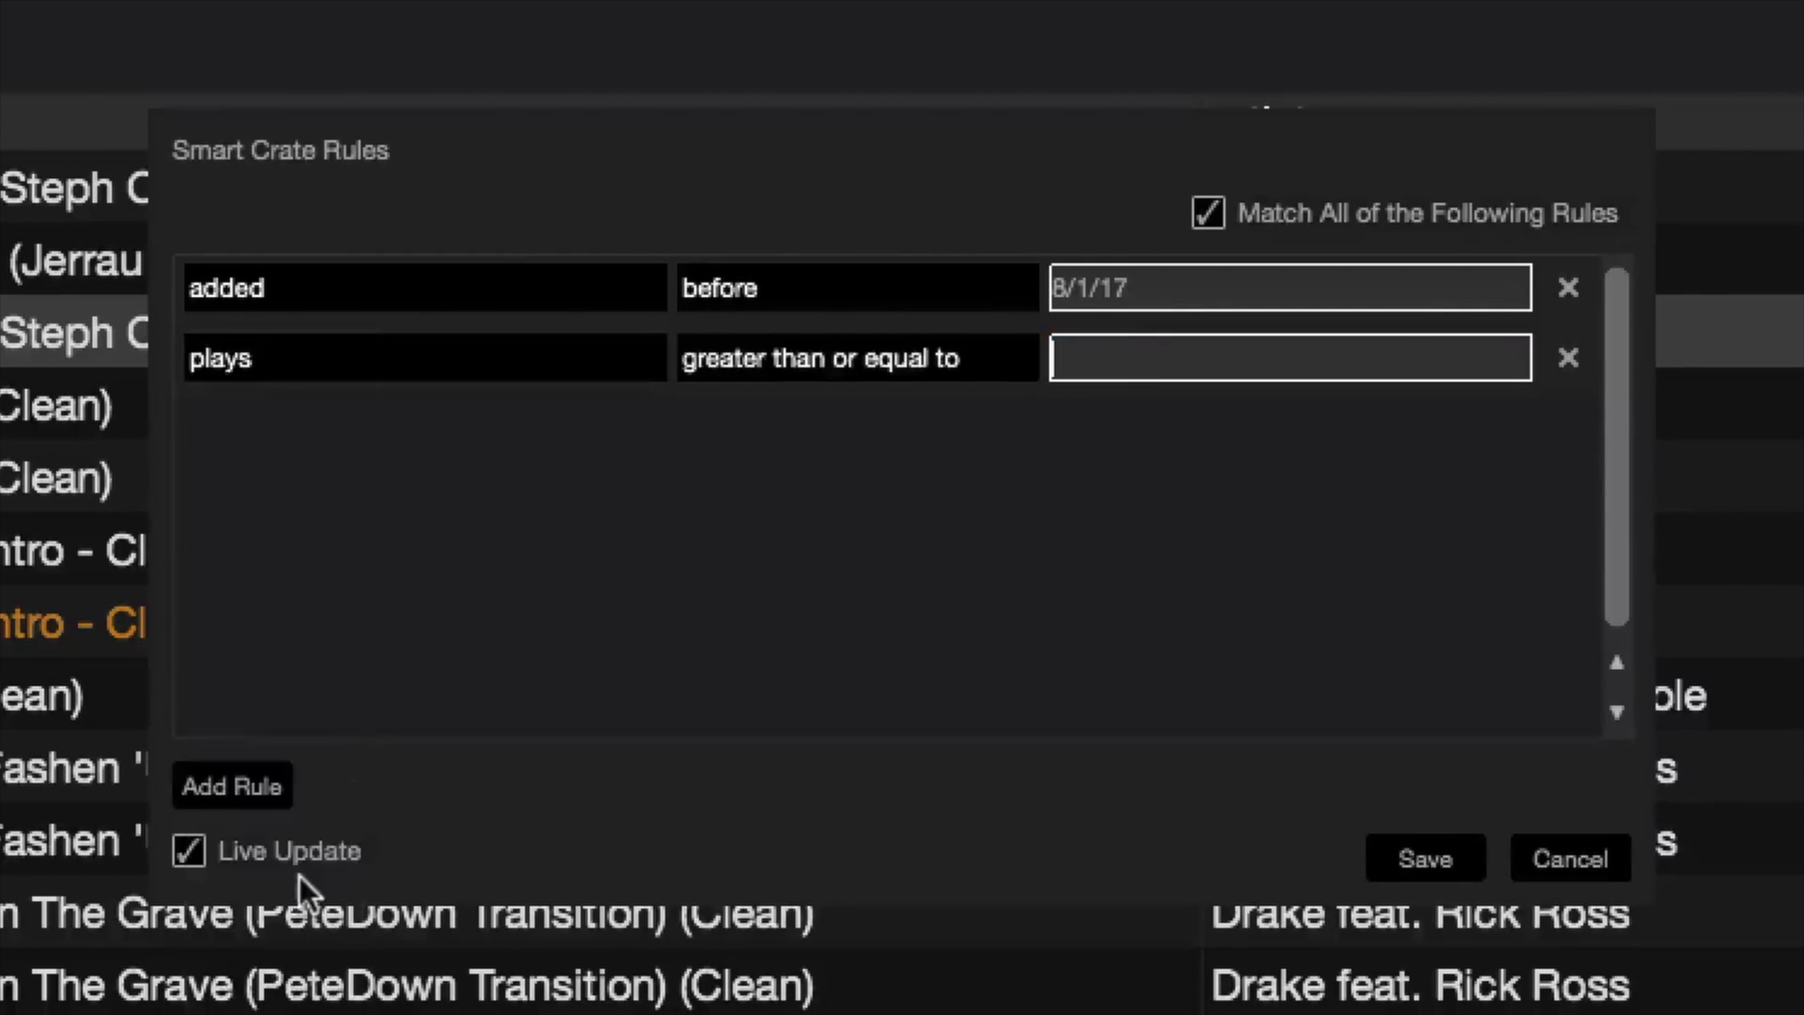
{"action": "left_click", "coordinate": [721, 352]}
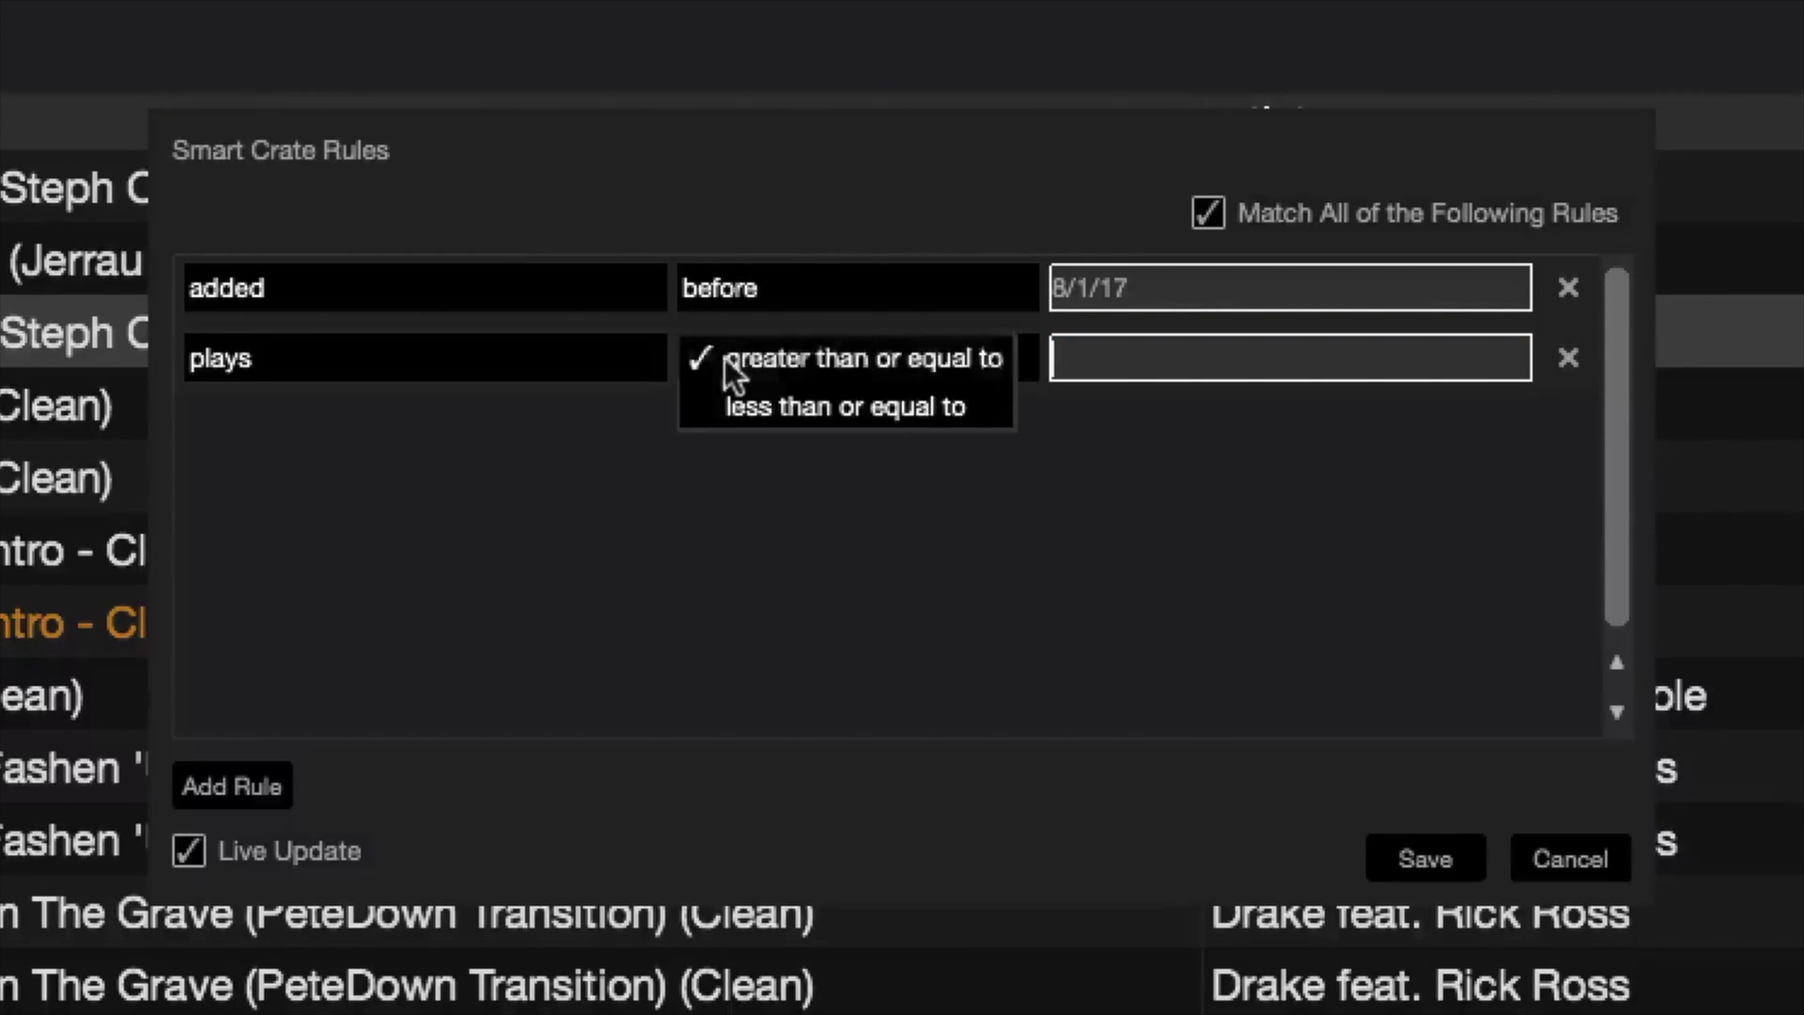
{"action": "left_click", "coordinate": [763, 405]}
{"action": "type", "text": "0"}
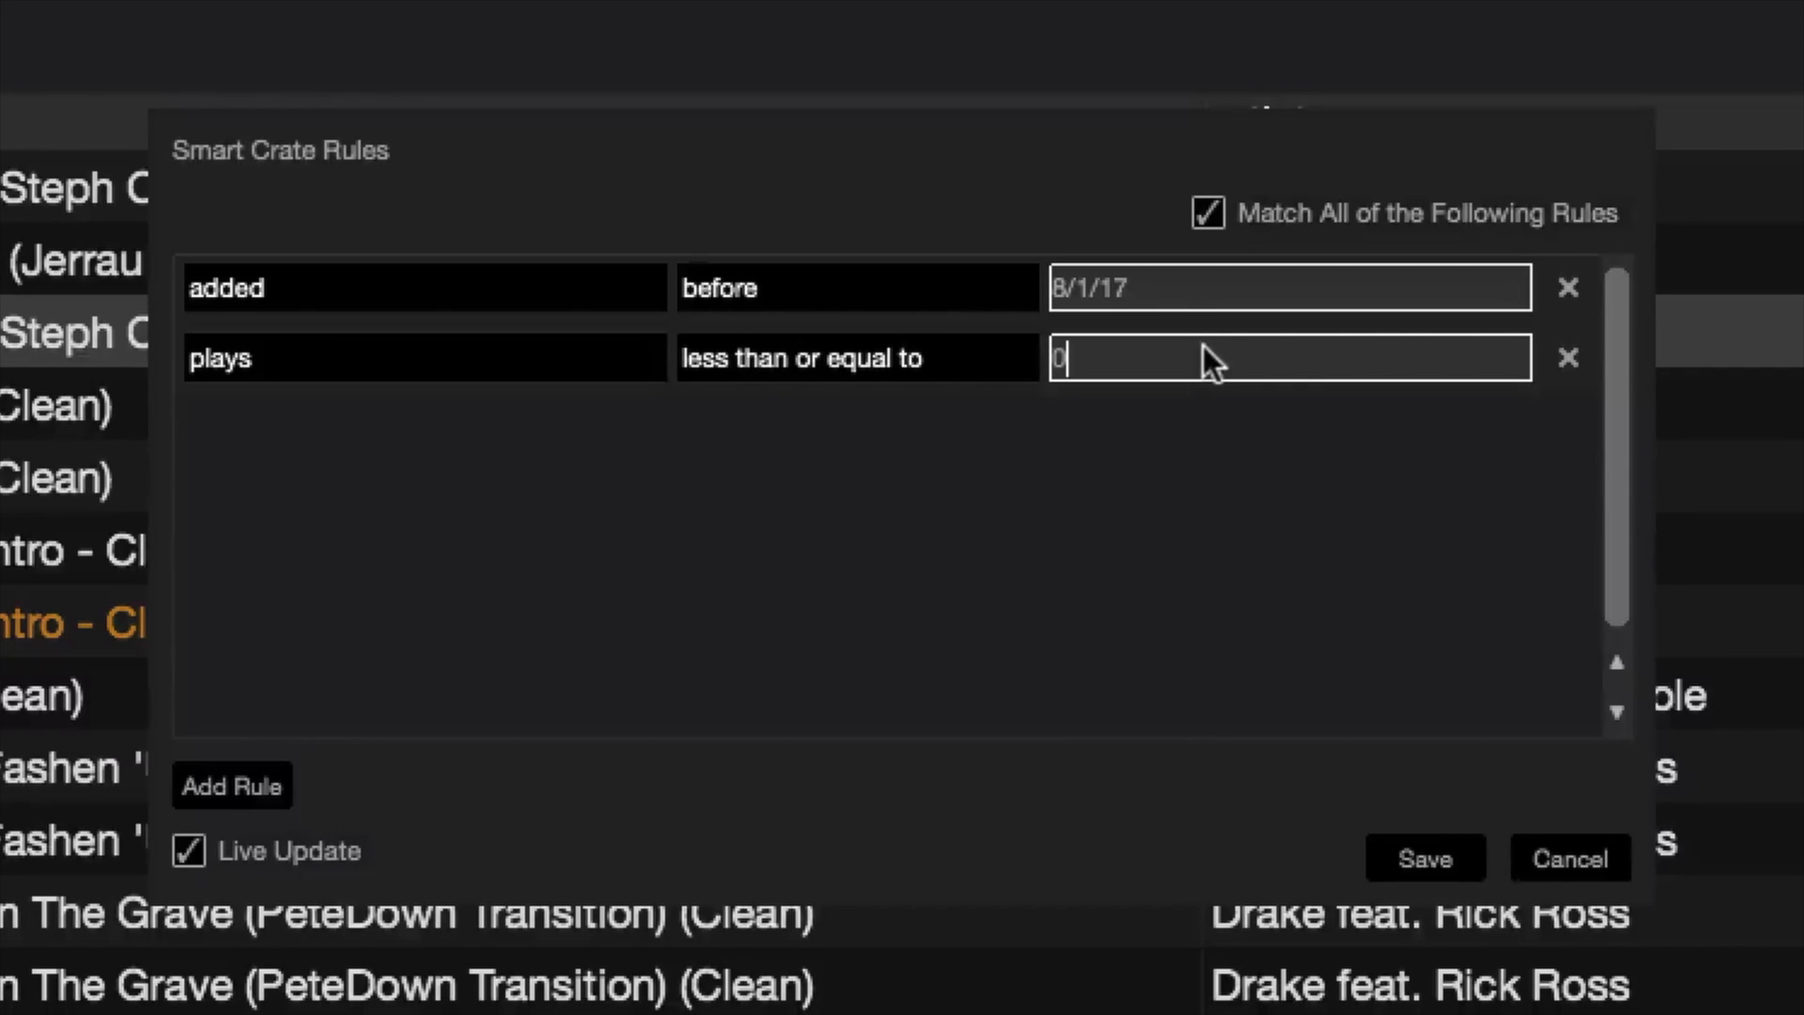
{"action": "left_click", "coordinate": [1403, 862]}
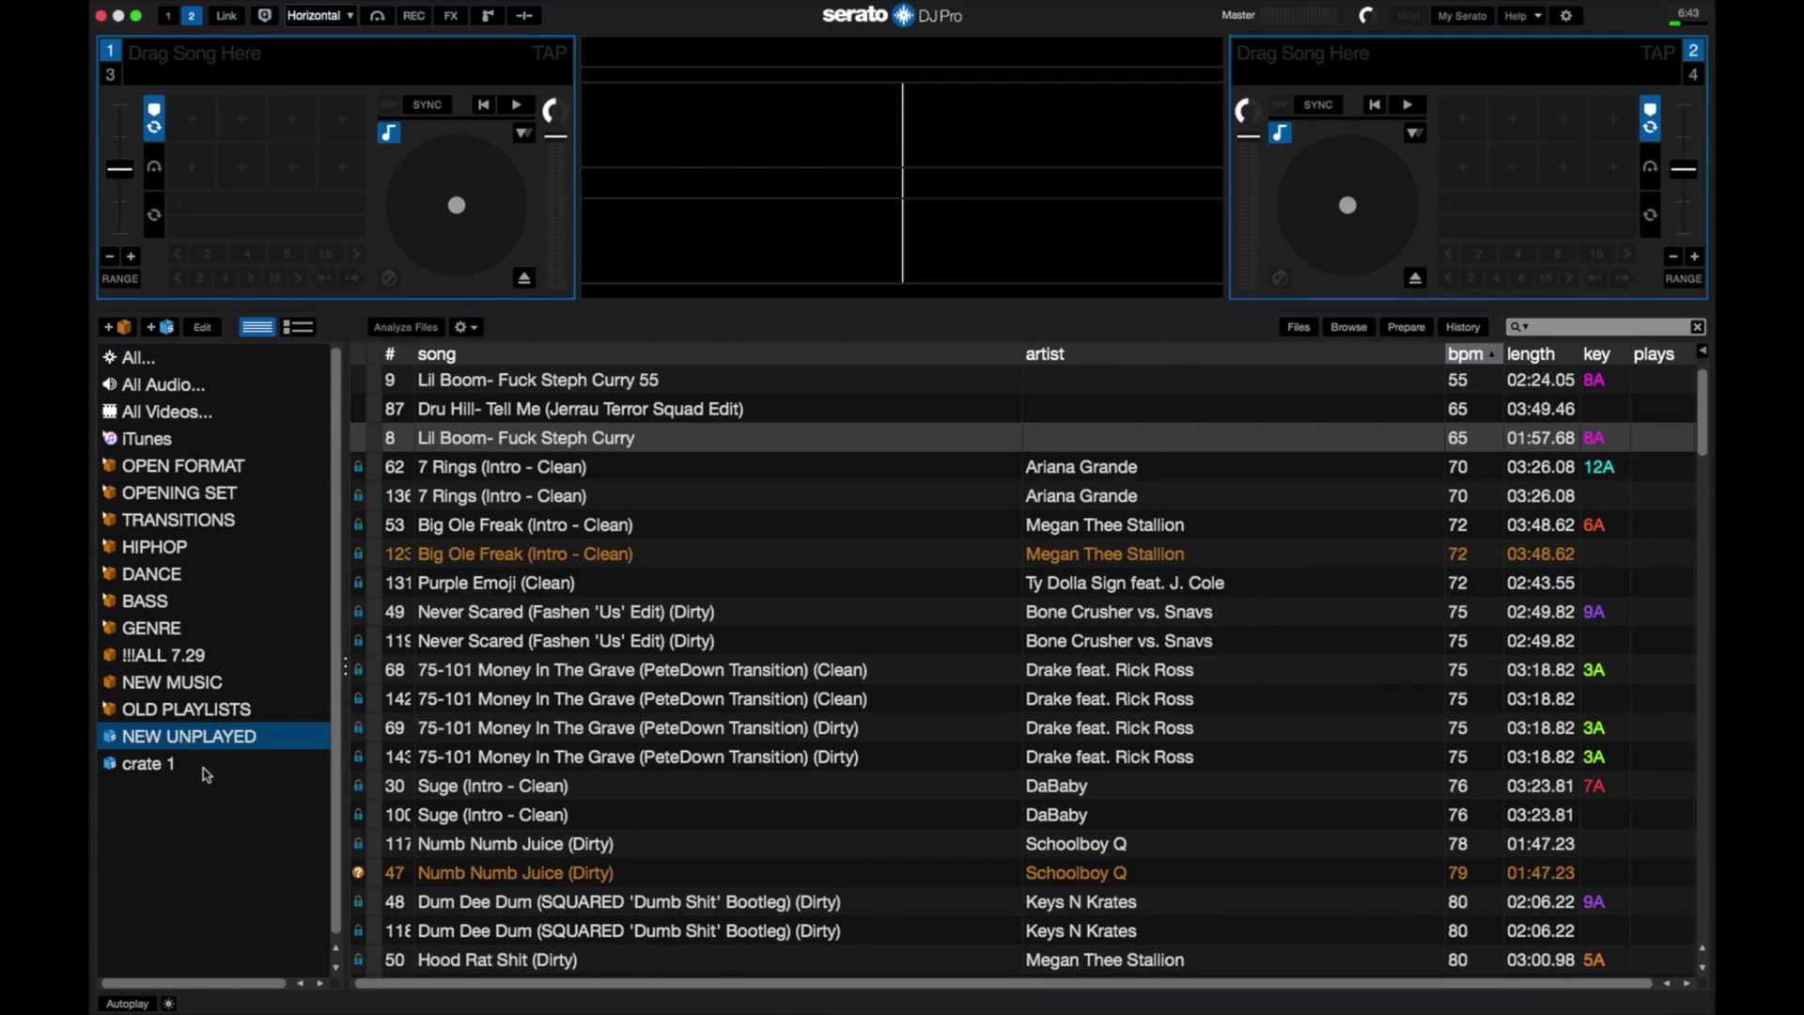
- Rename the second crate 1 to OLD UNPLAYED
{"action": "double_click", "coordinate": [166, 764]}
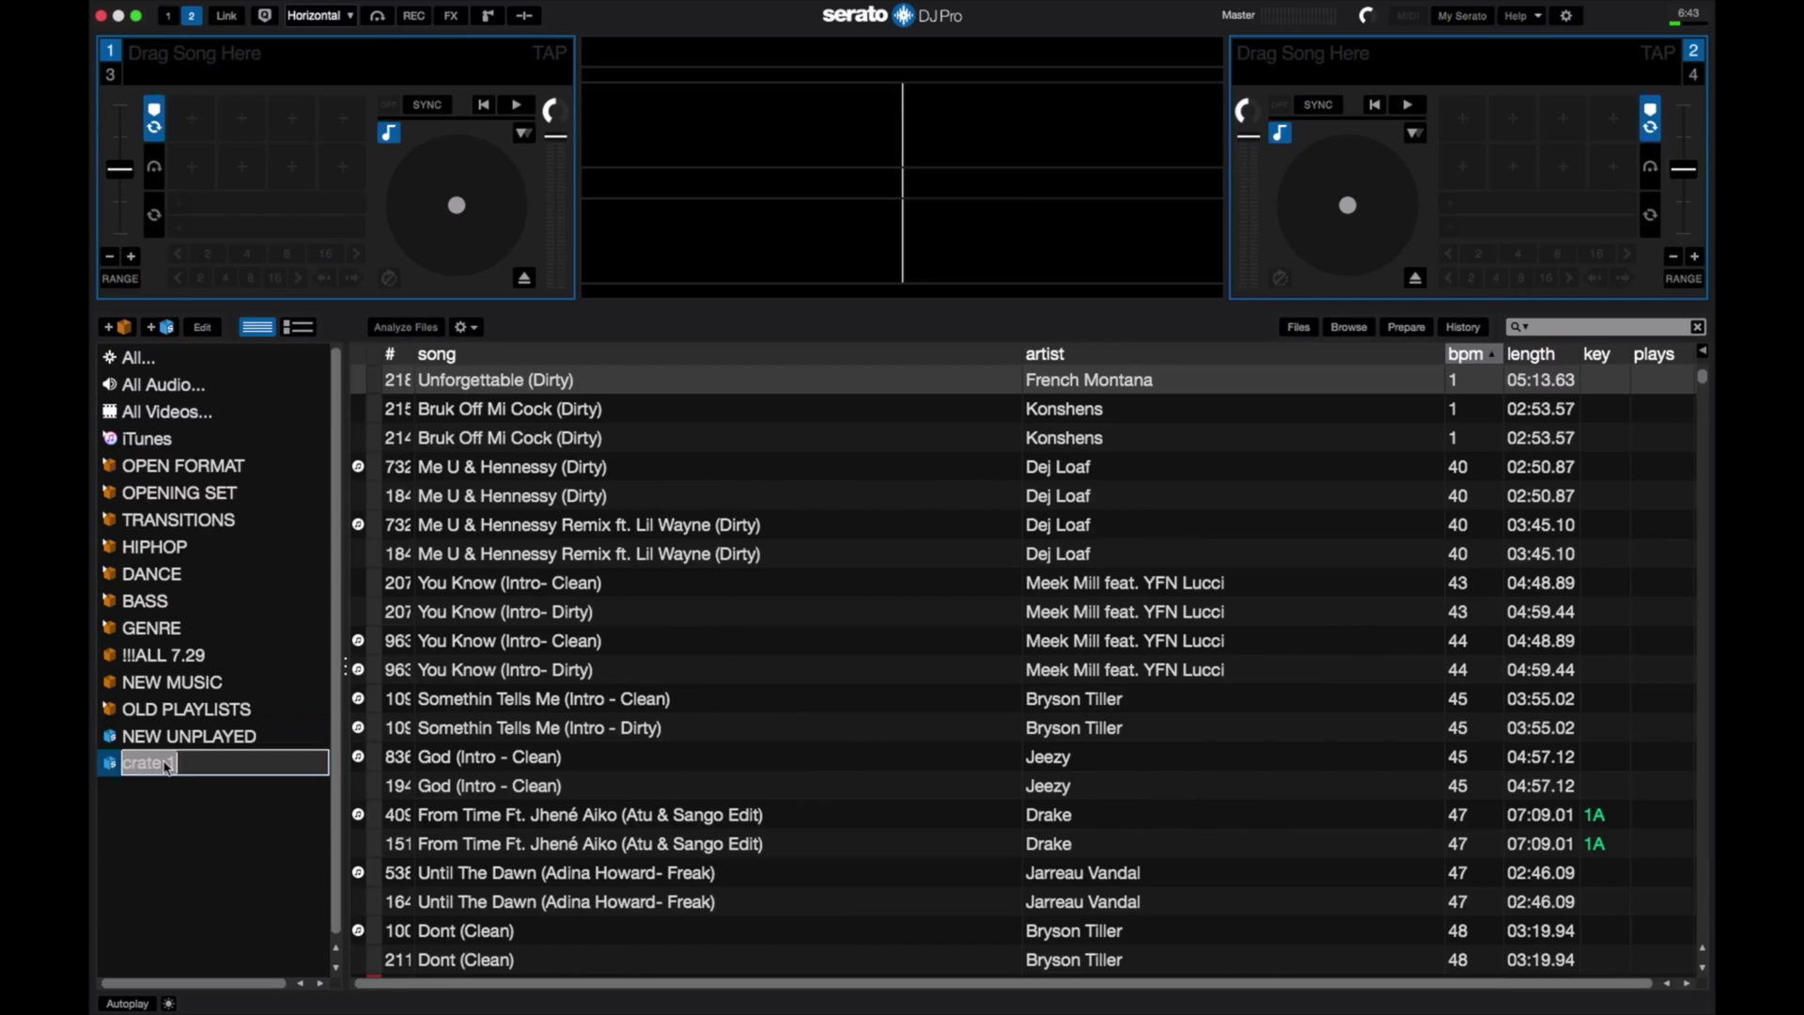
{"action": "type", "text": "OLD"}
{"action": "key", "text": "Return"}
{"action": "scroll", "coordinate": [846, 710], "scroll_direction": "down", "scroll_amount": 10}
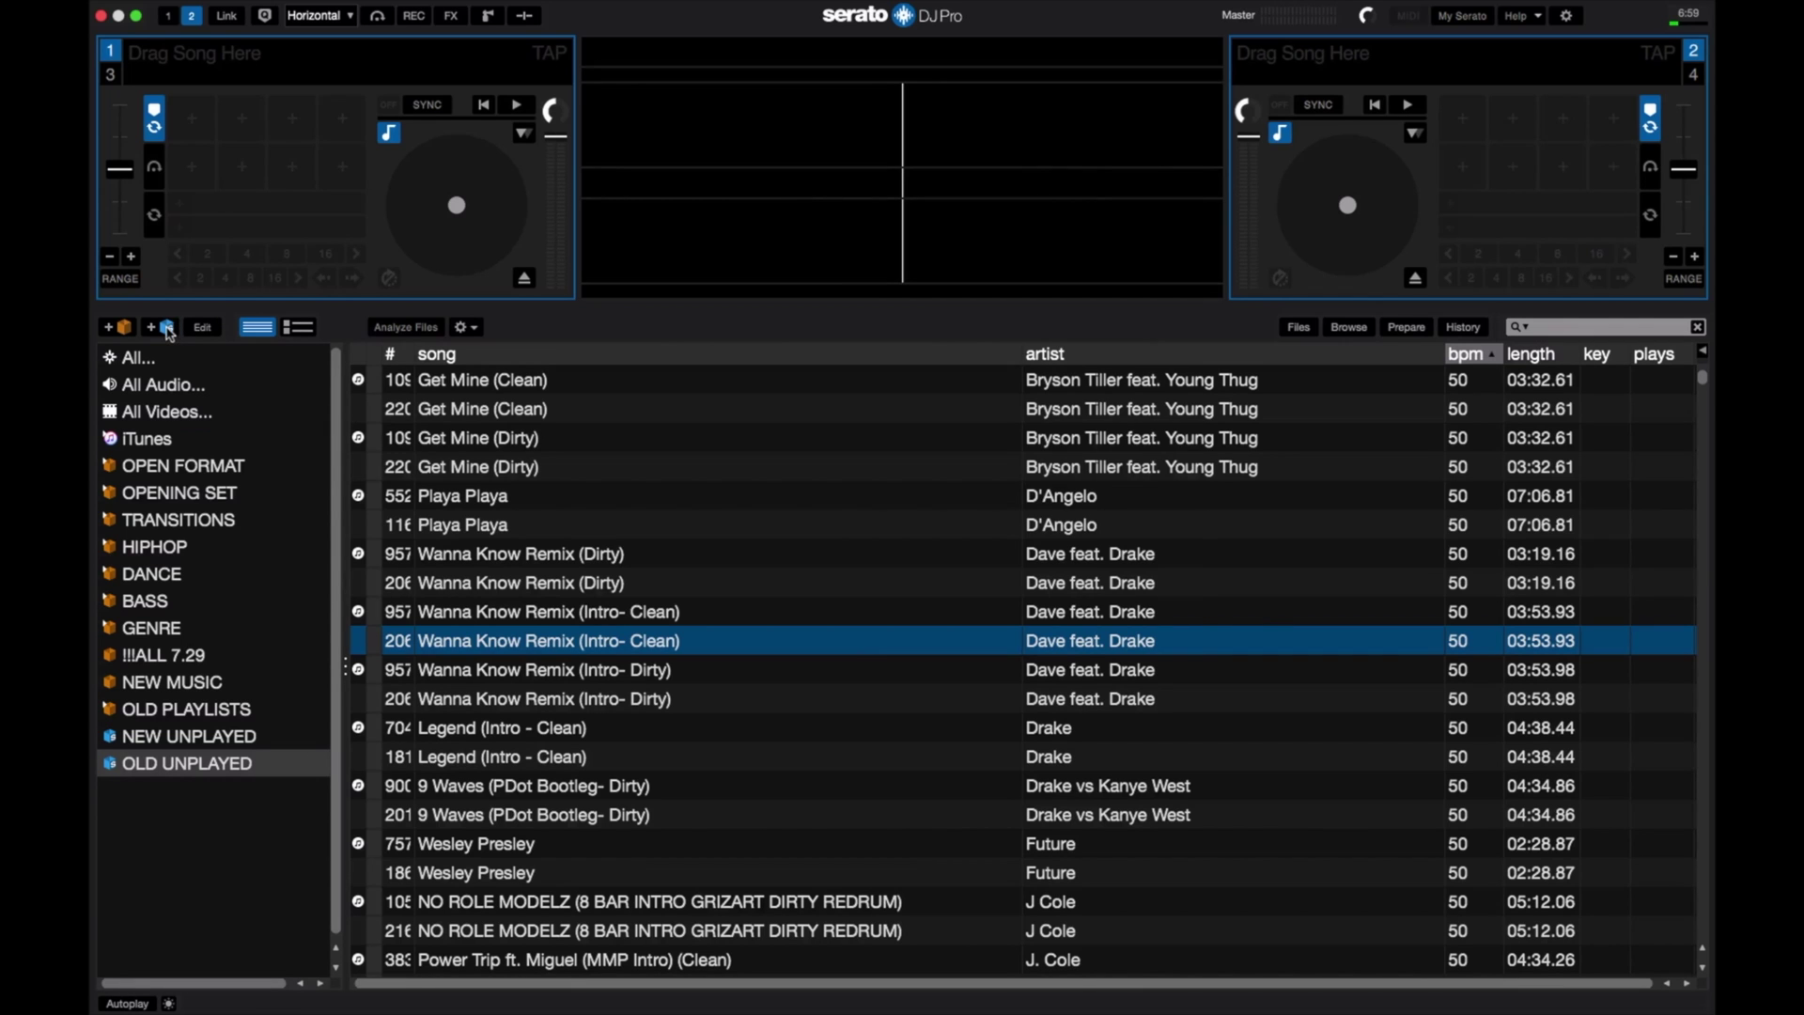
- Build a smart crate with rules plays ≥ 3 and genre contains Hip Hop, then save it
{"action": "left_click", "coordinate": [166, 328]}
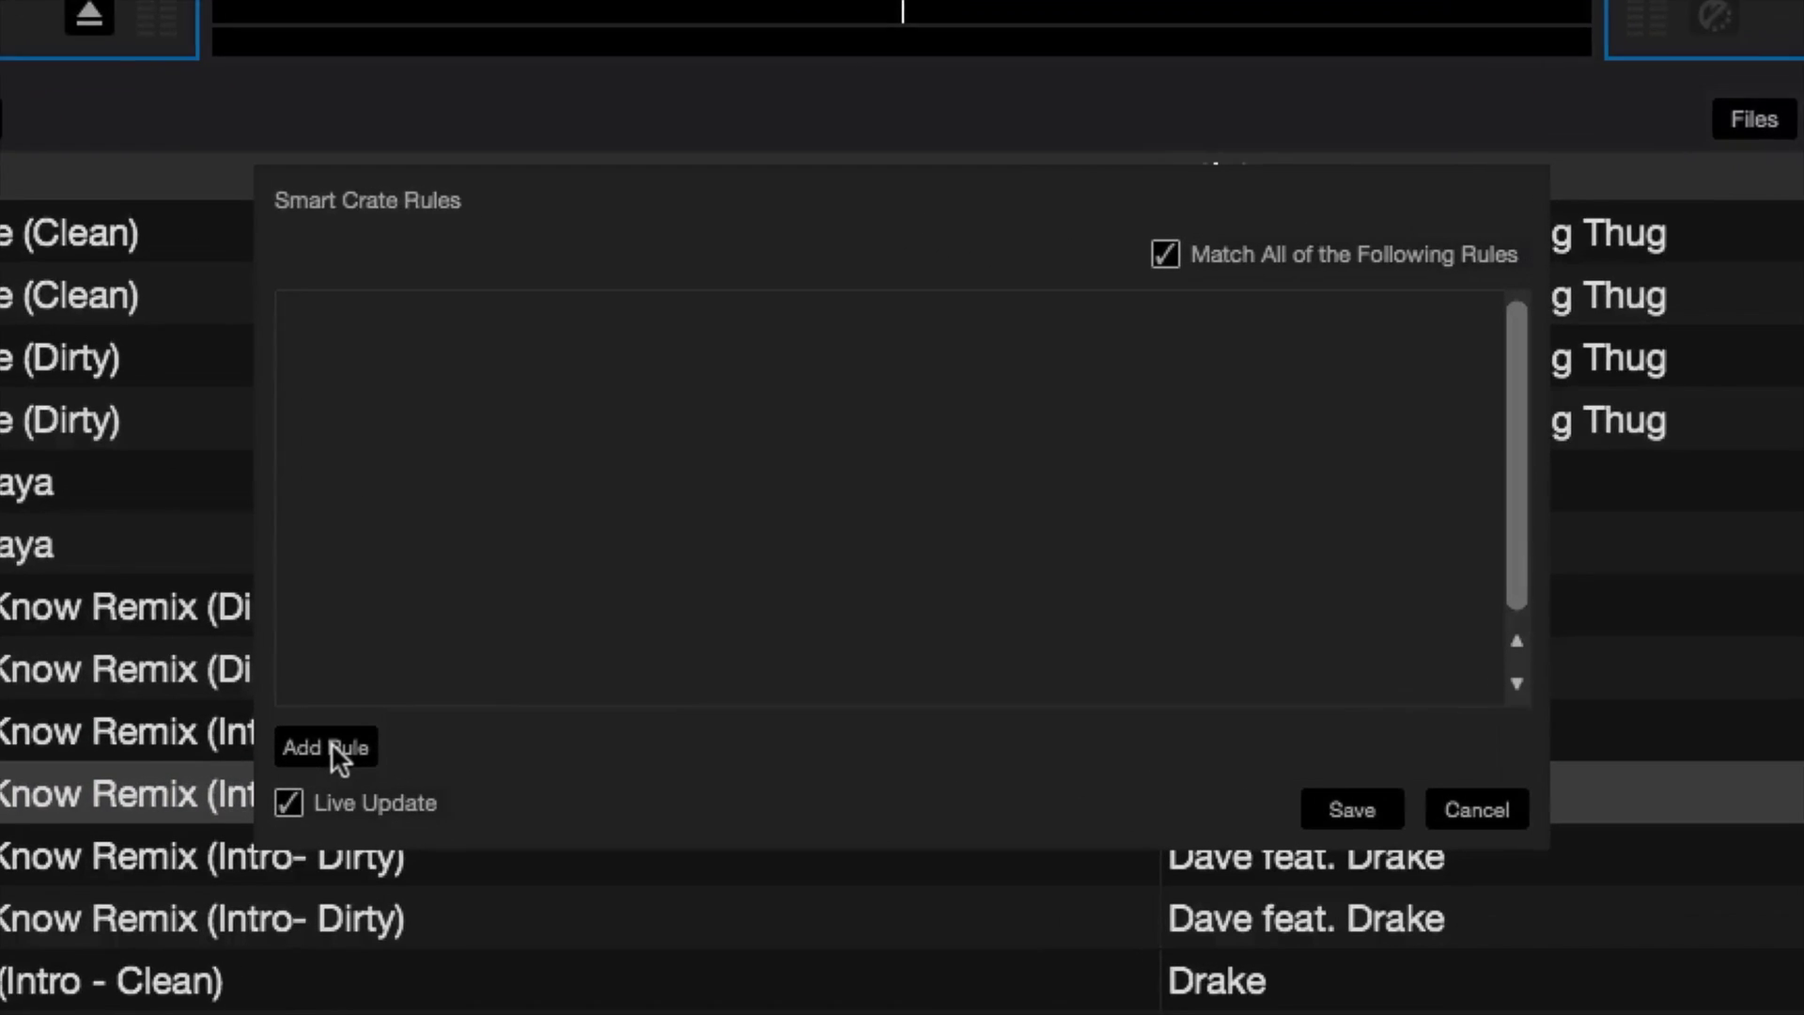
{"action": "left_click", "coordinate": [639, 620]}
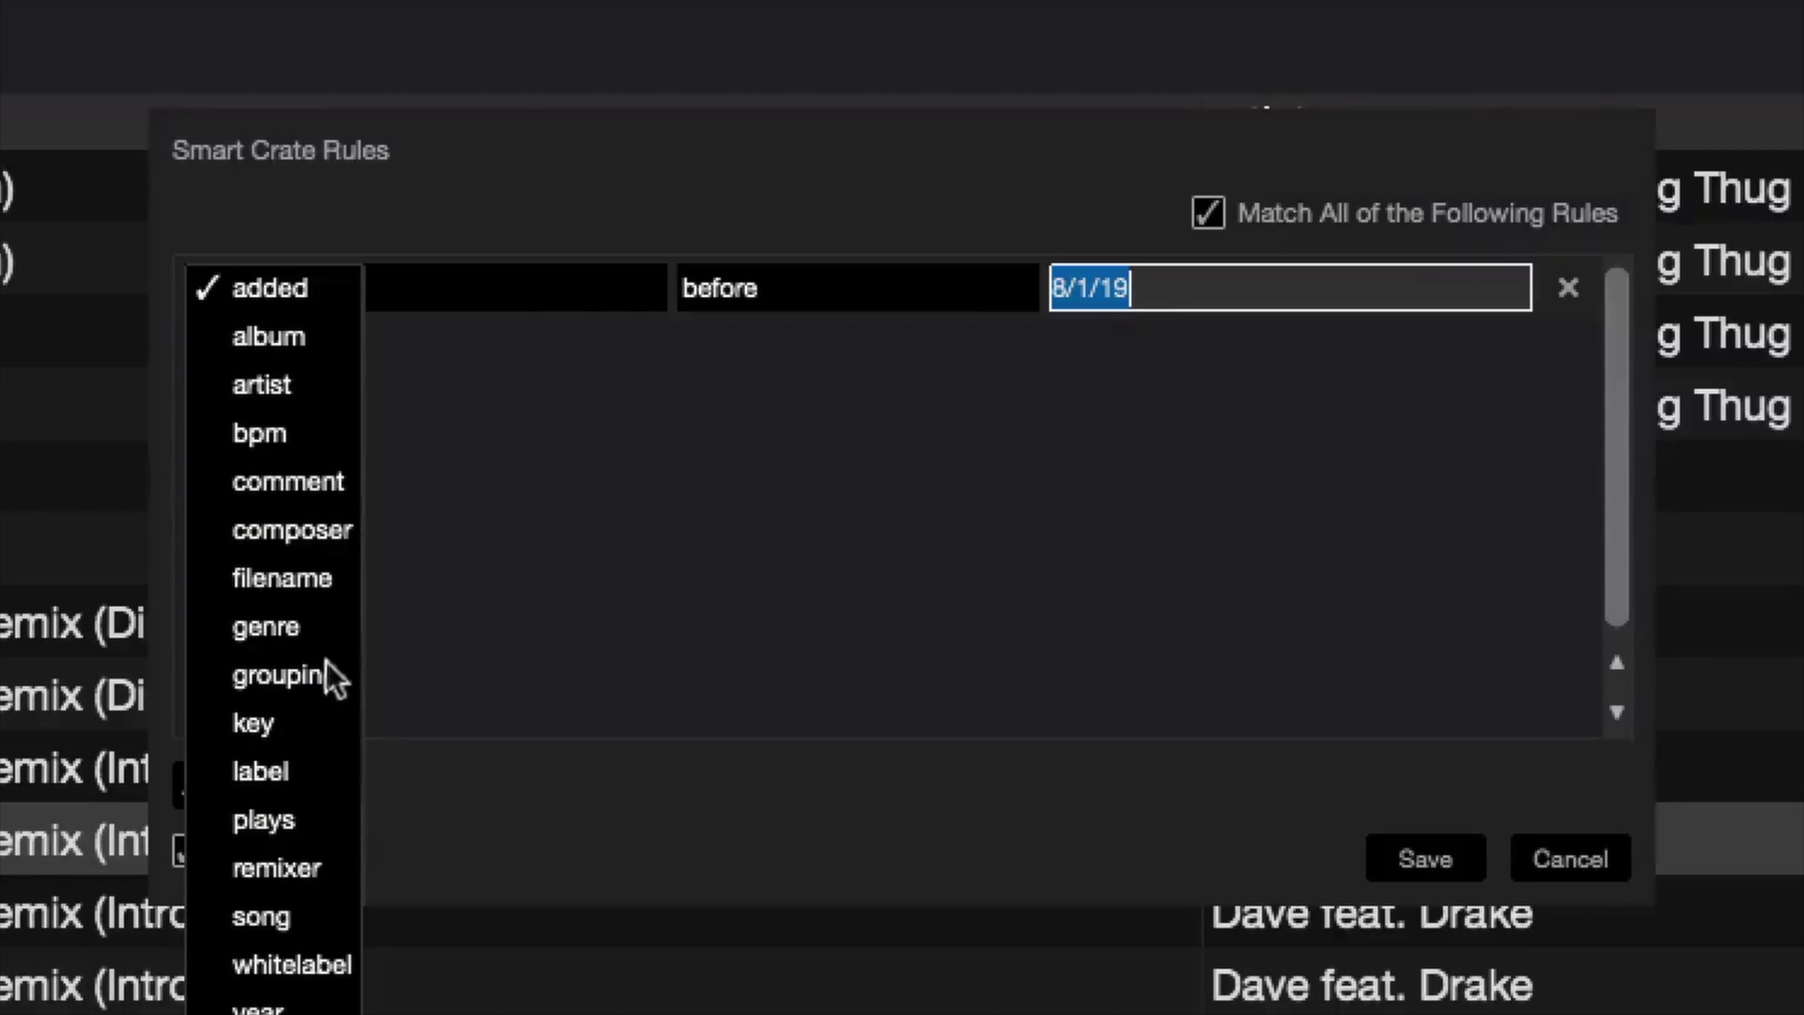
{"action": "left_click", "coordinate": [301, 810]}
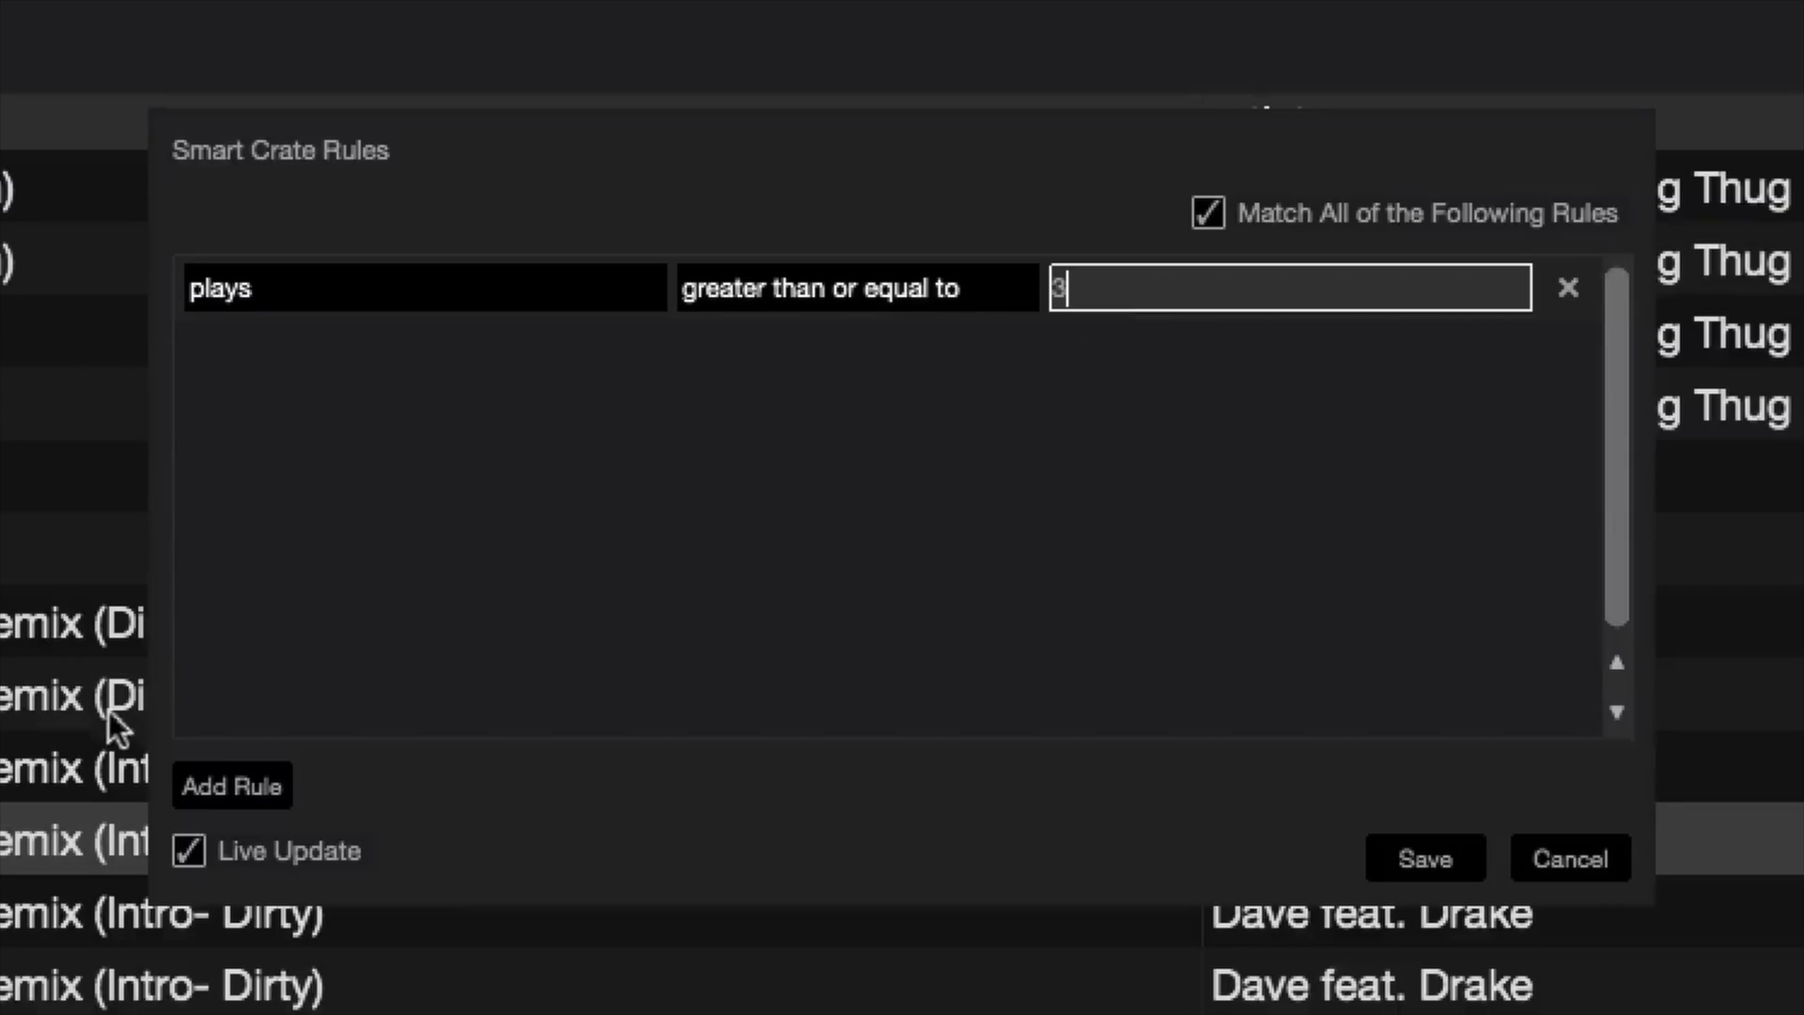
{"action": "left_click", "coordinate": [230, 786]}
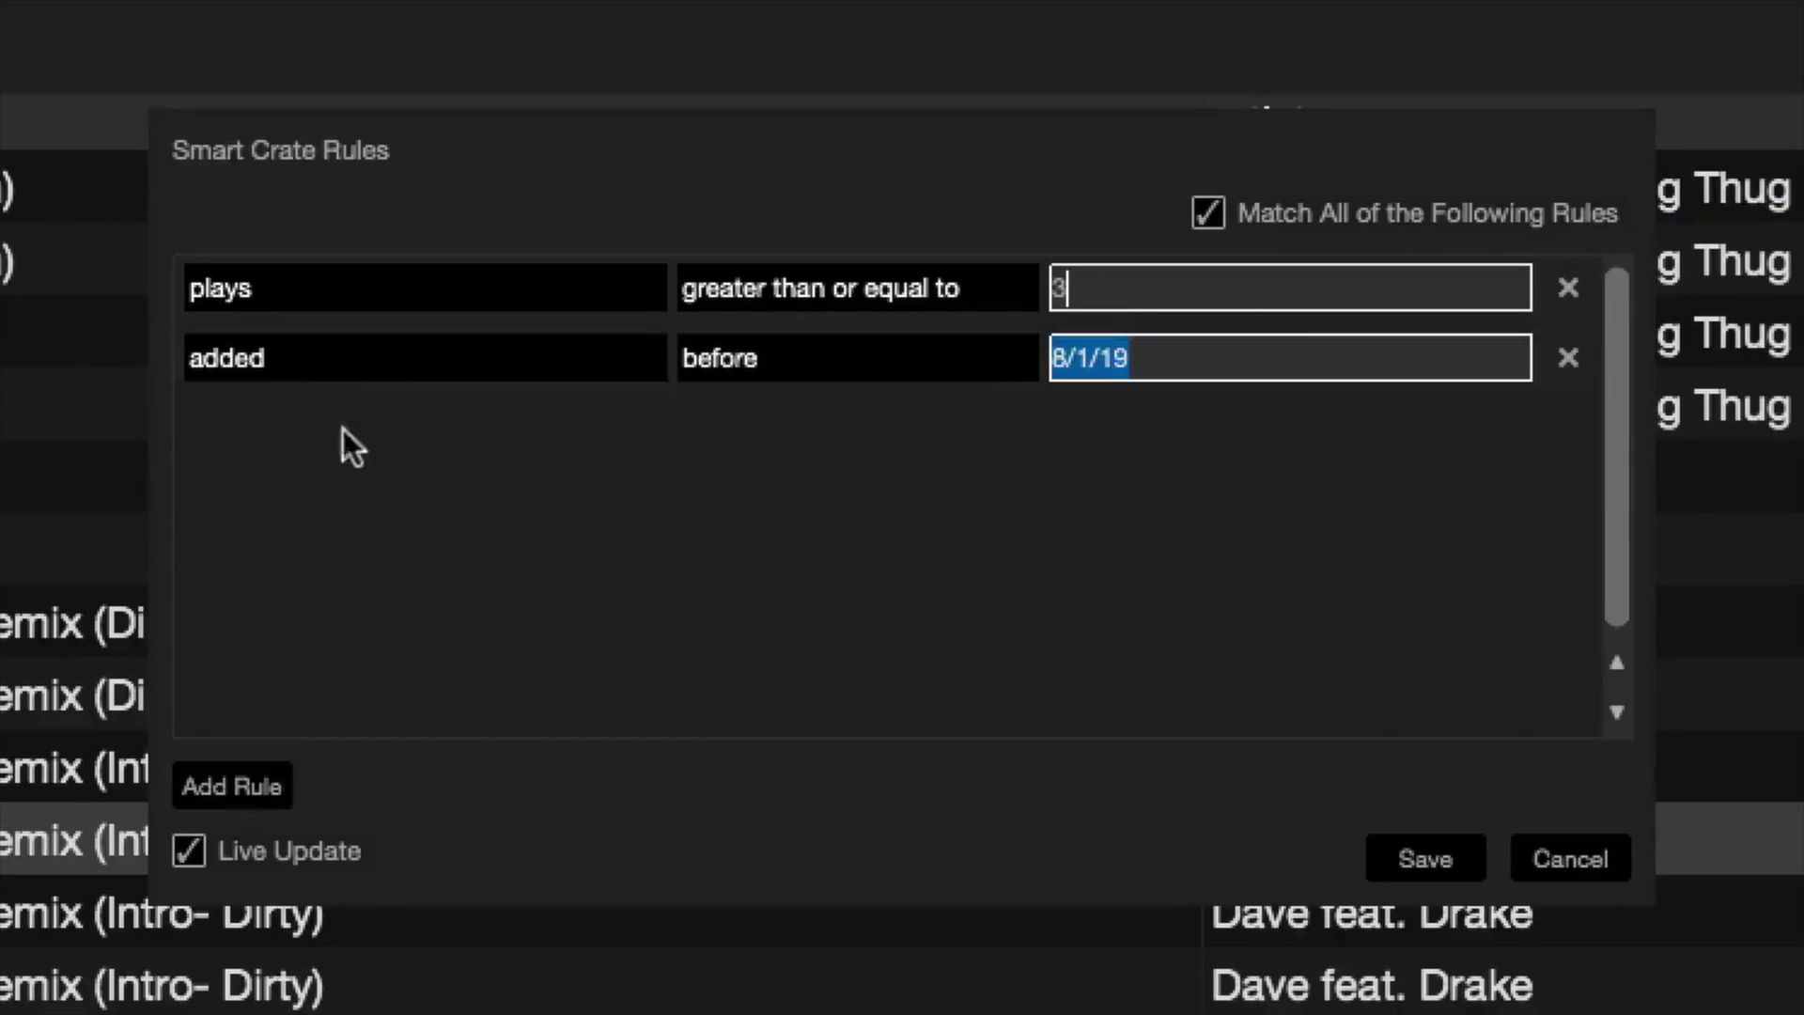
{"action": "left_click", "coordinate": [335, 358]}
{"action": "left_click", "coordinate": [295, 696]}
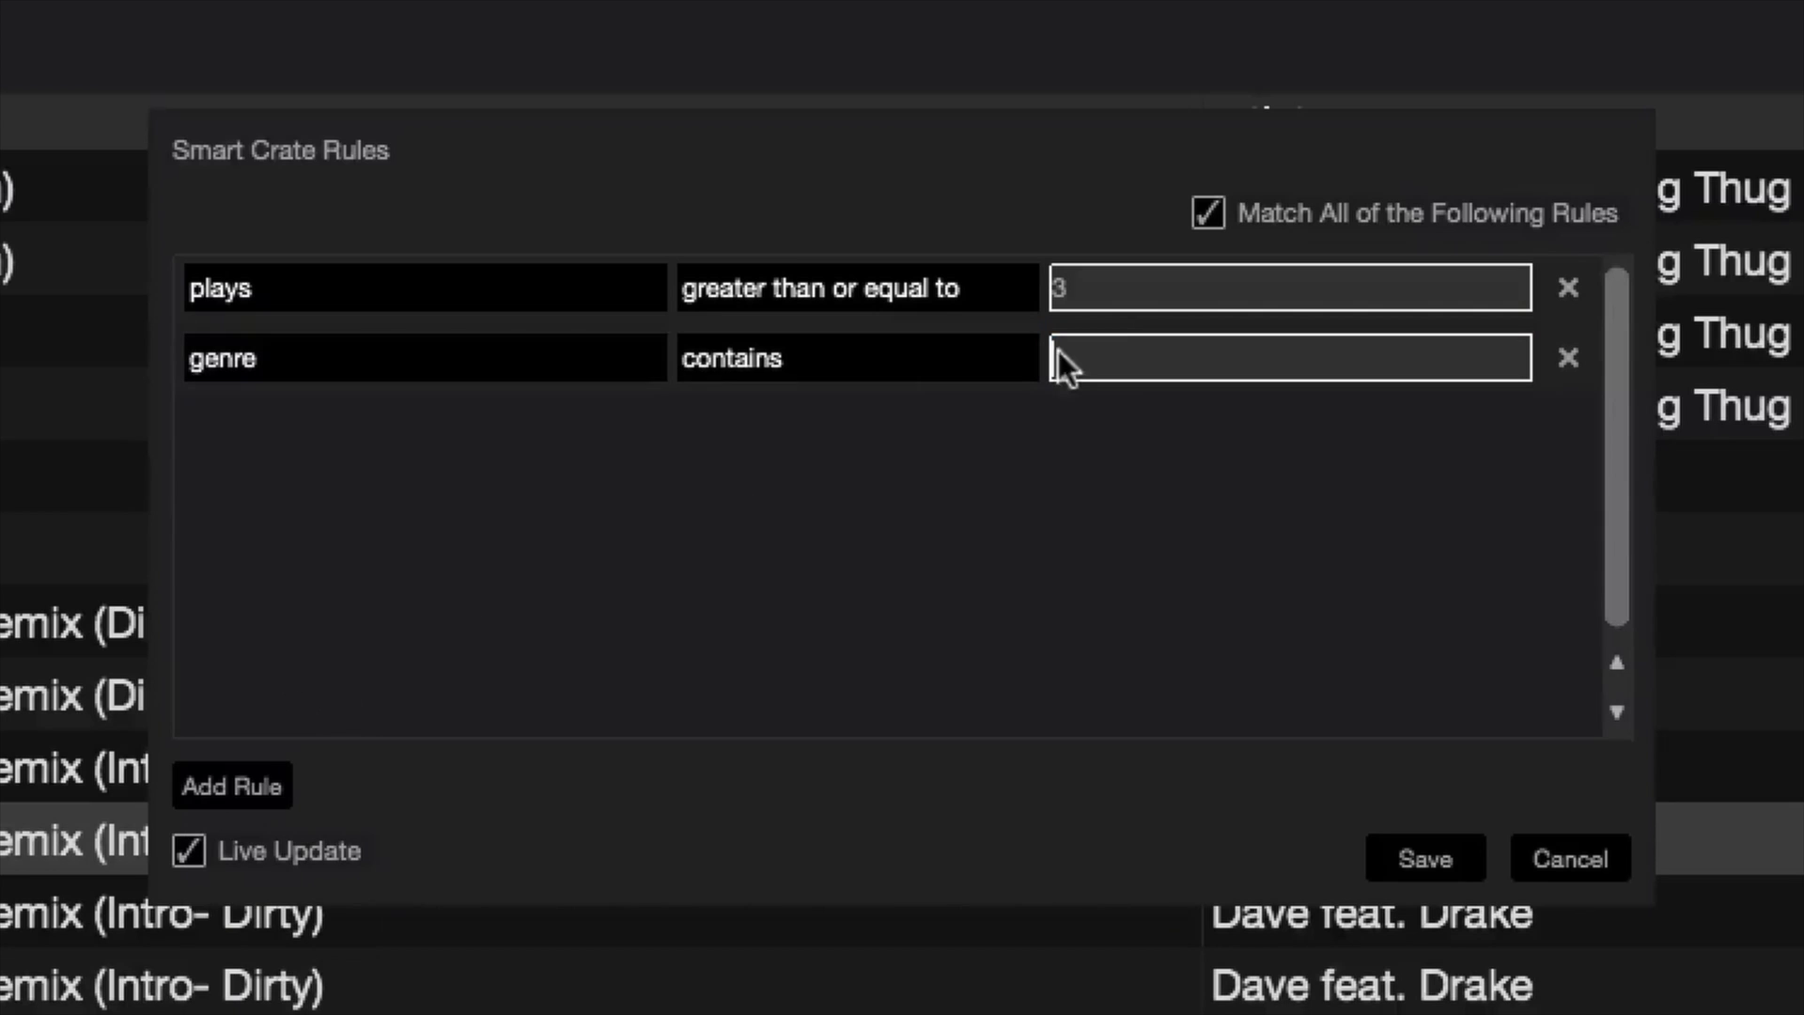
{"action": "type", "text": "Hip Hop"}
{"action": "left_click", "coordinate": [1420, 855]}
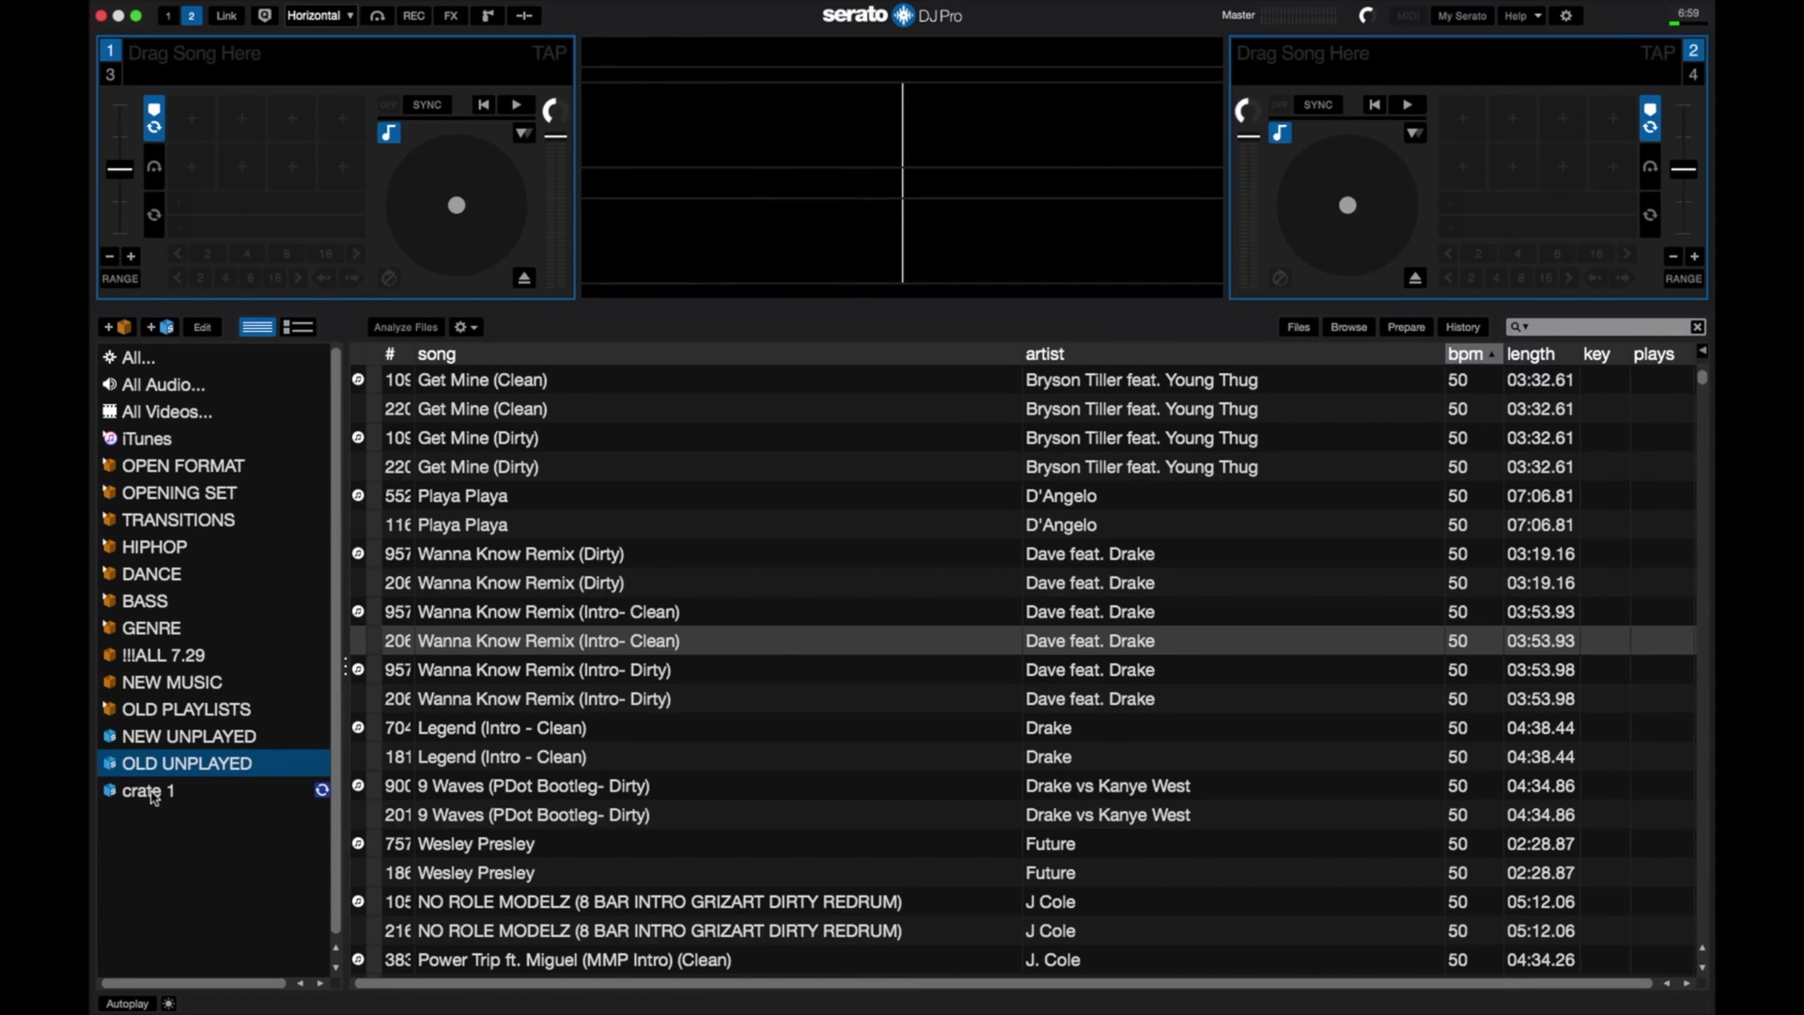
- Rename crate 1 to FAVE HIP HOP and select the She Twerkin' (Intro - Dirty) track
{"action": "double_click", "coordinate": [150, 791]}
{"action": "type", "text": "FAVE "}
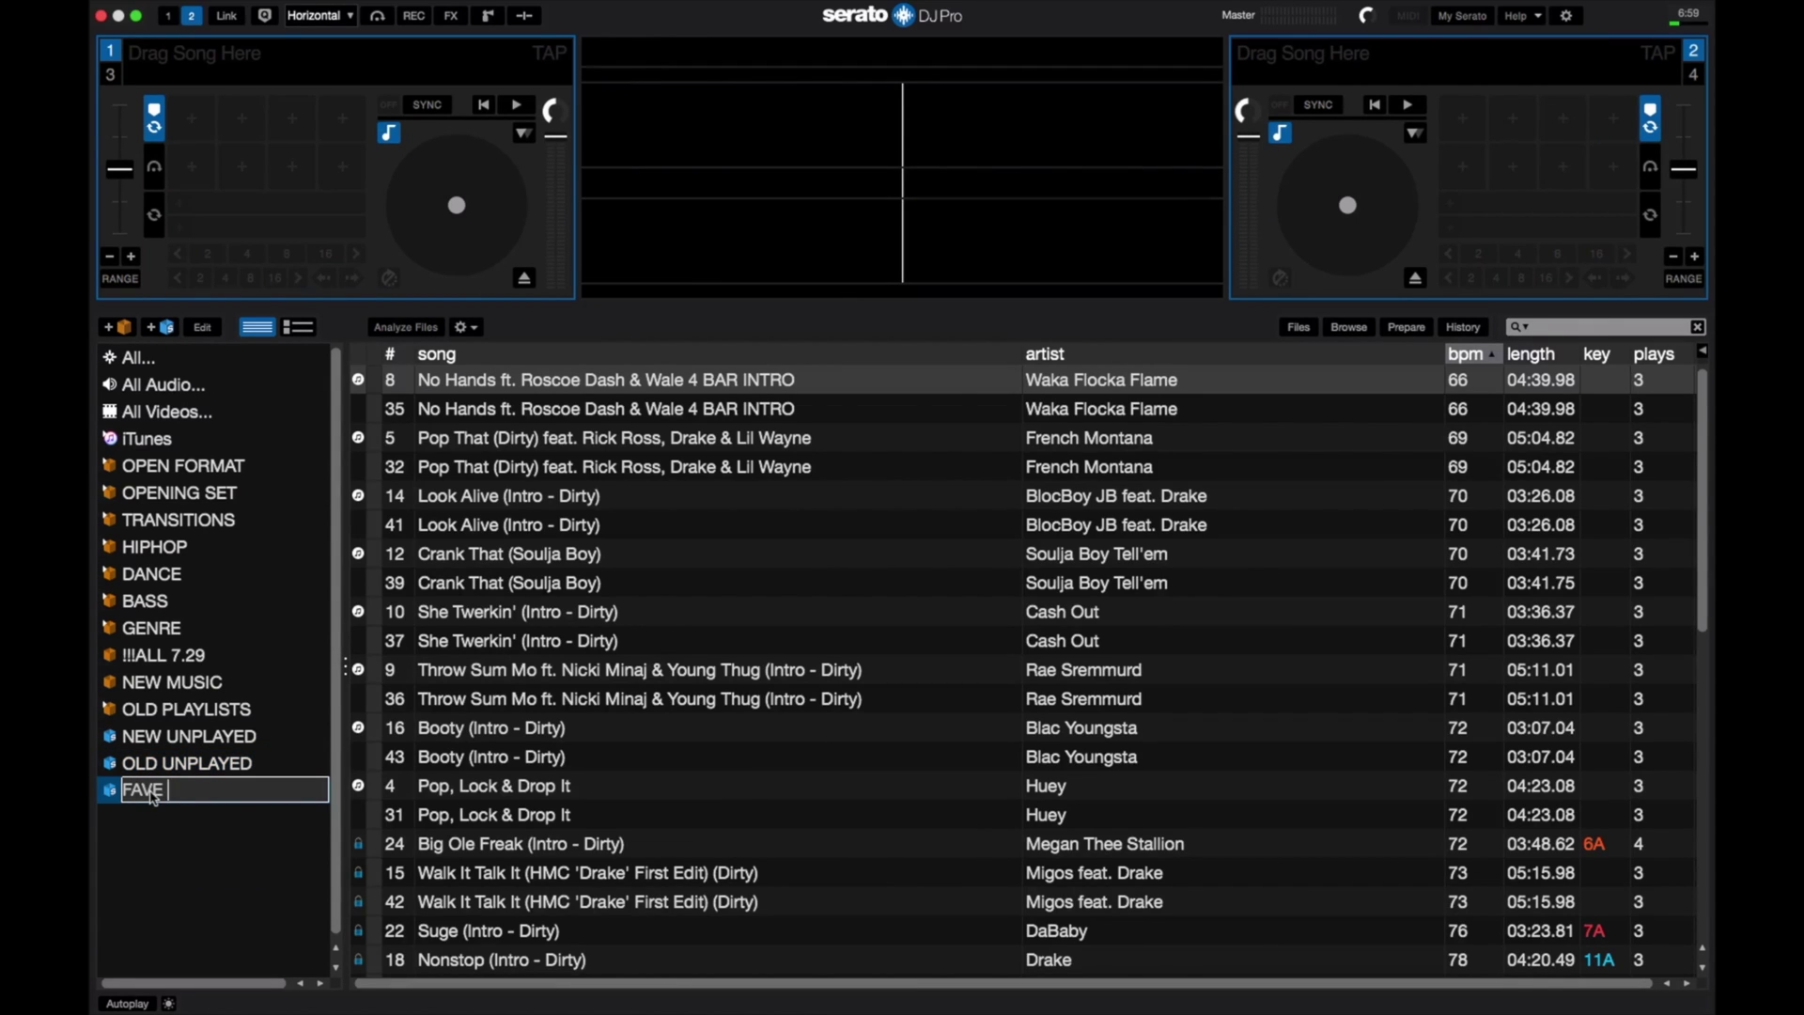
{"action": "type", "text": "HIP HOP"}
{"action": "key", "text": "Return"}
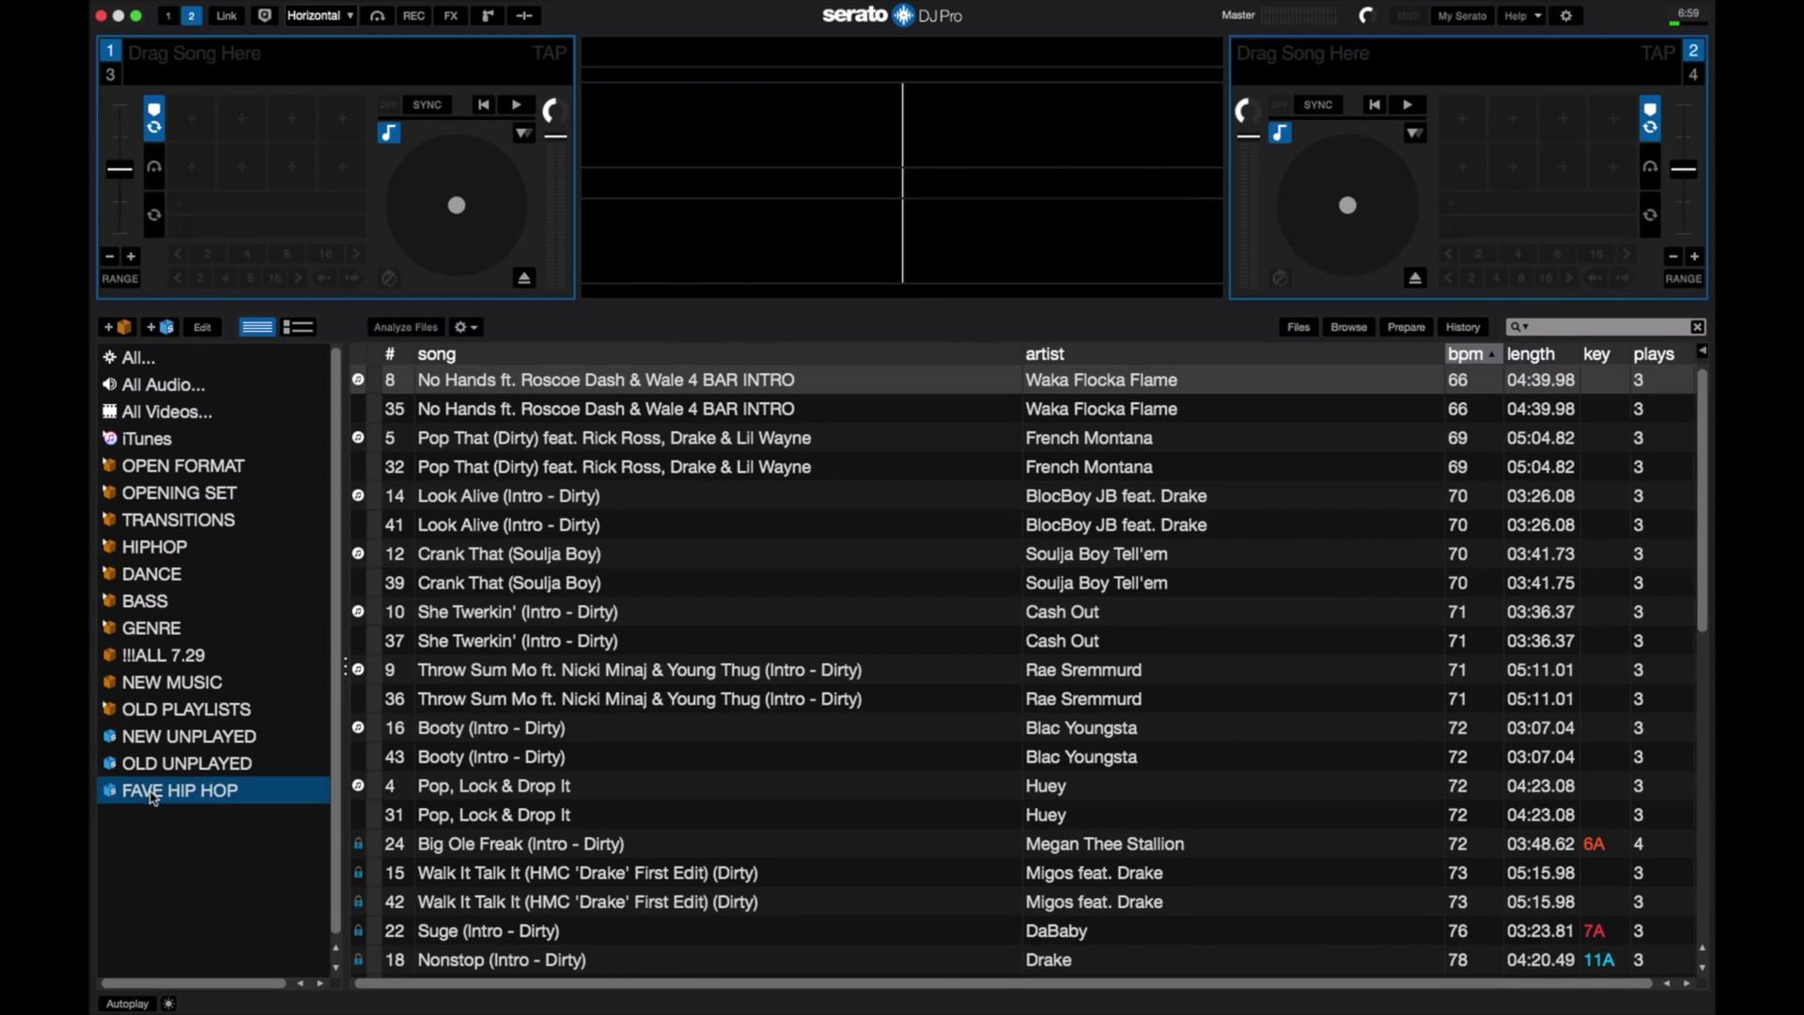
{"action": "left_click", "coordinate": [939, 615]}
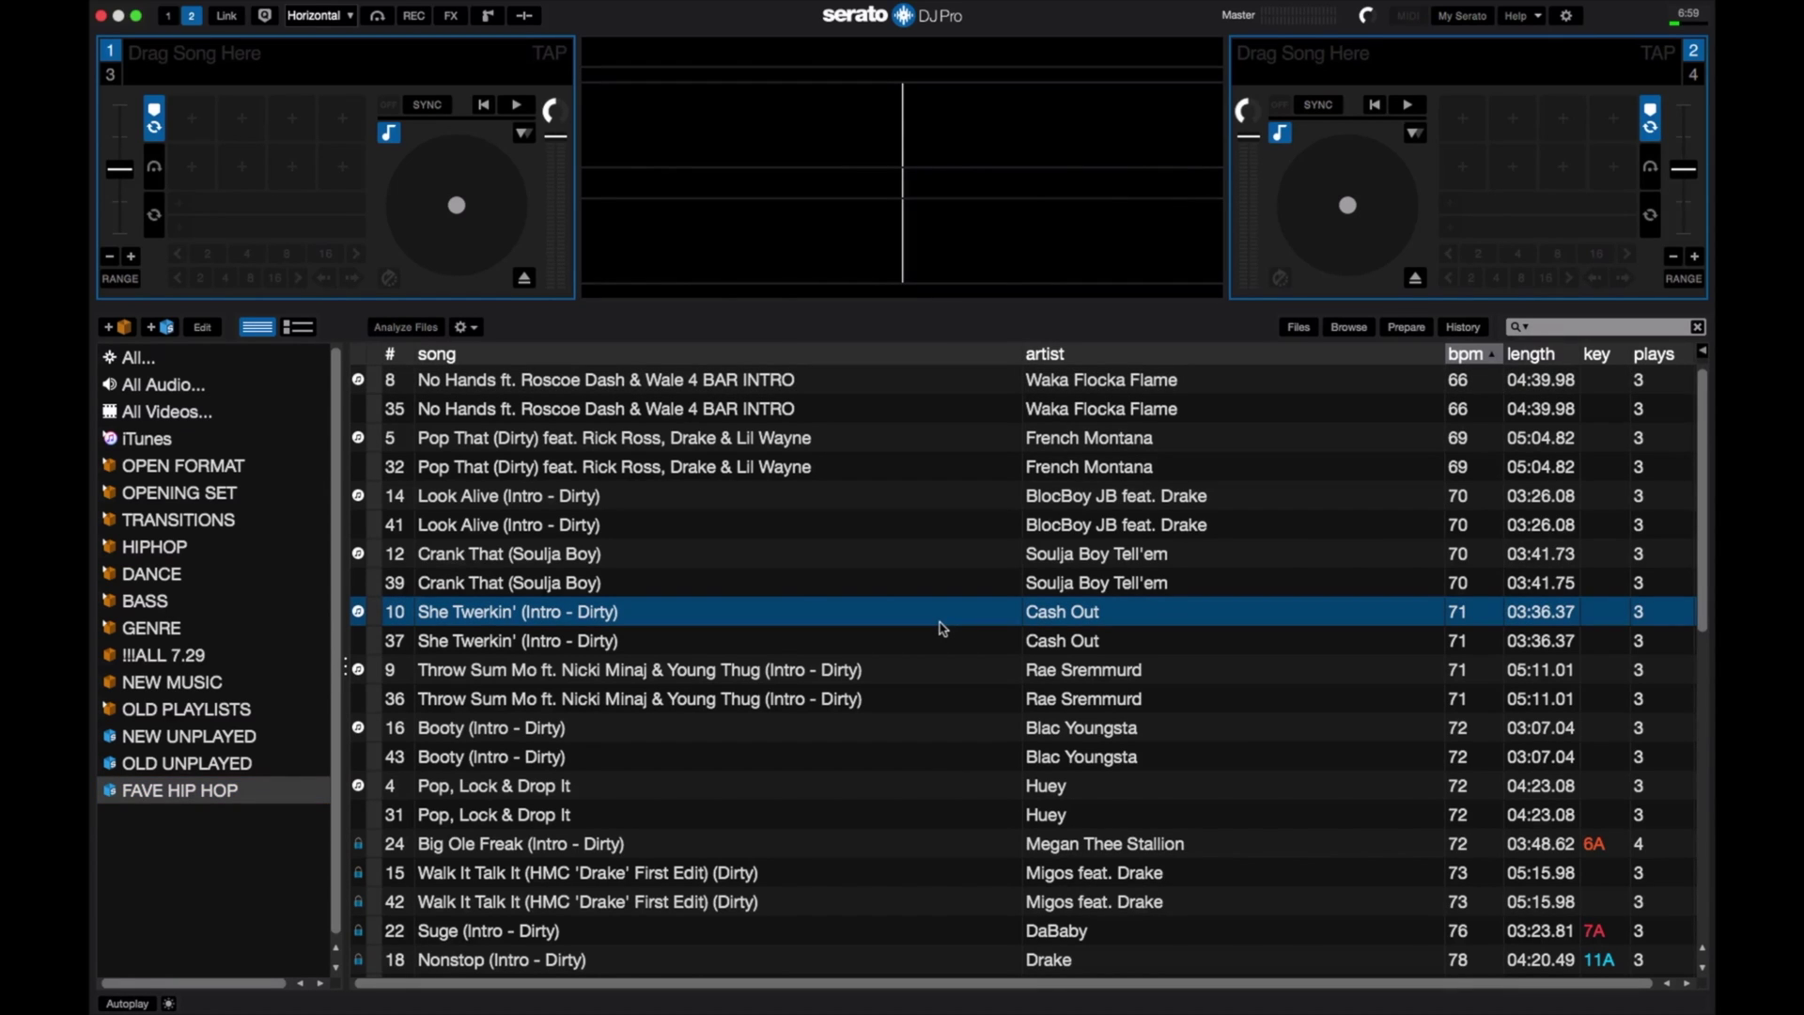